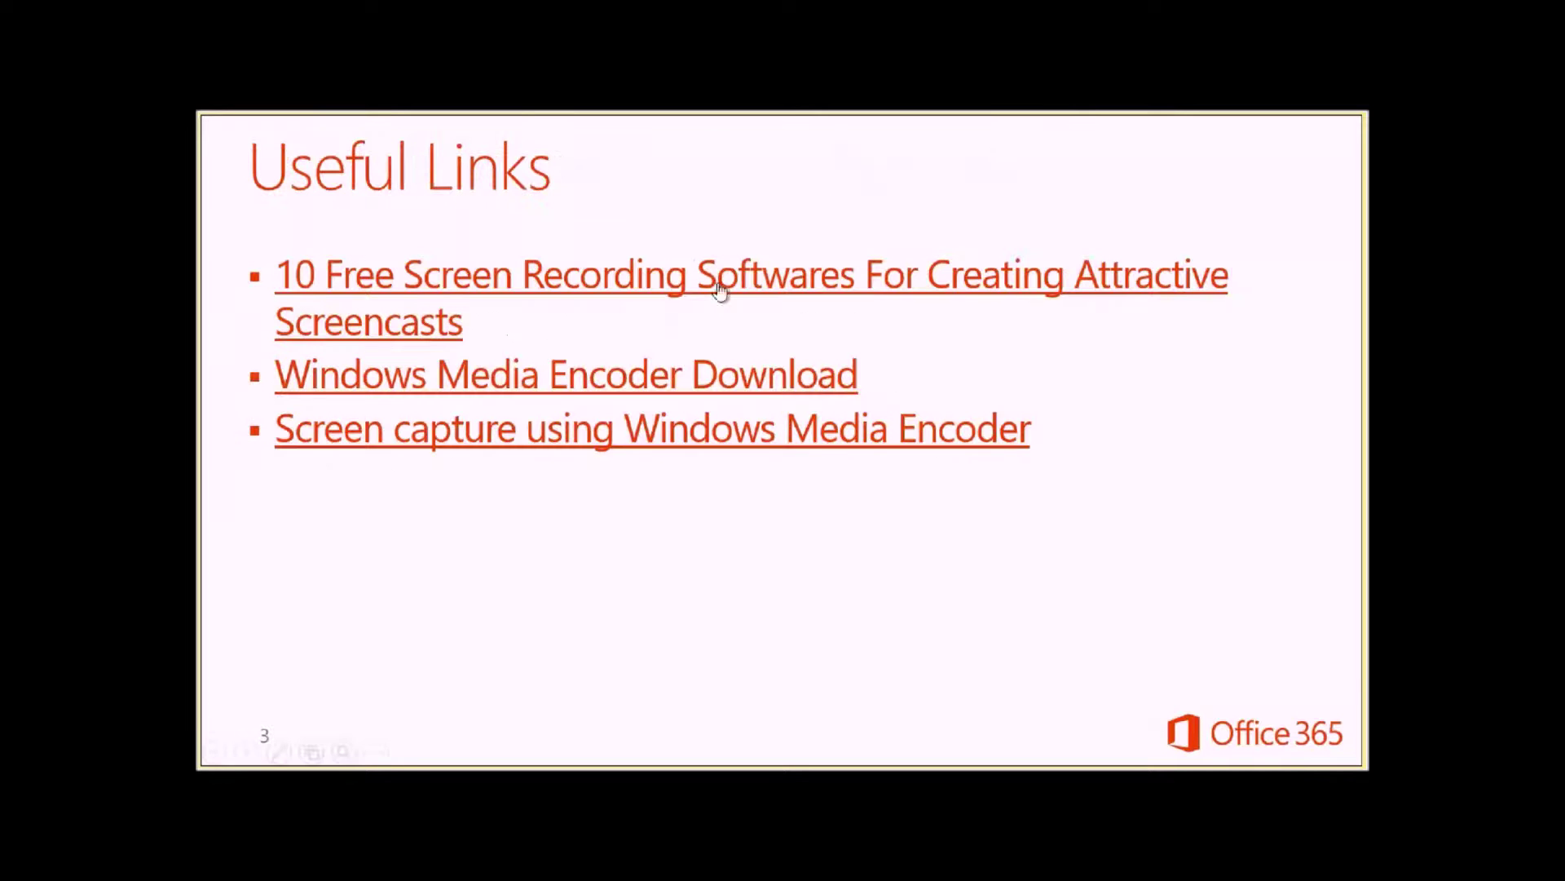
Switch to Edge and scroll through the 10 Free Screen Recording article
key("alt+Tab")
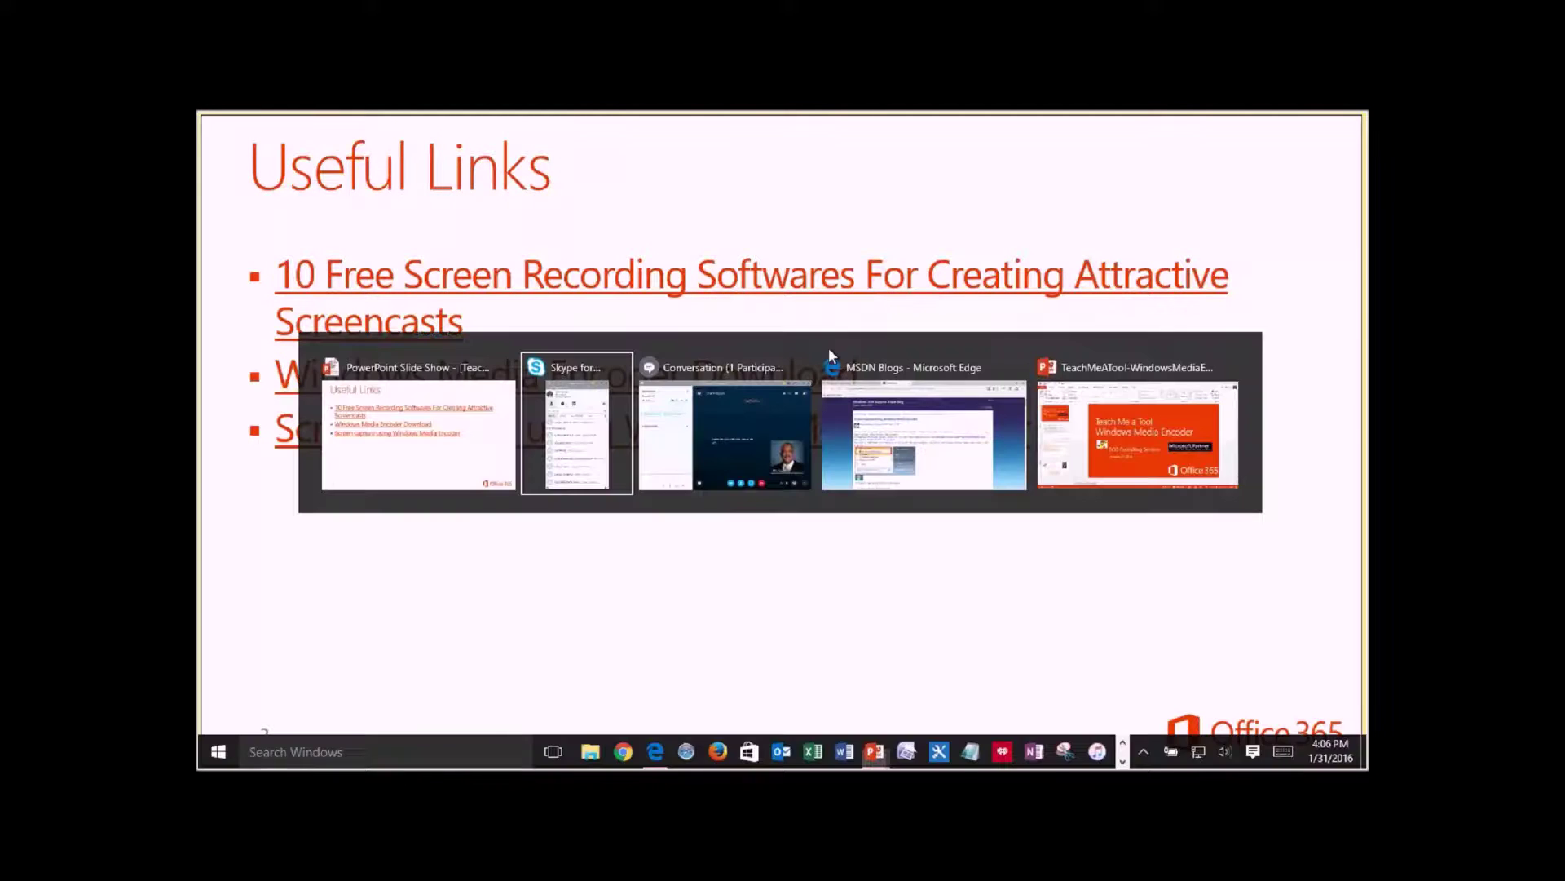
left_click(829, 350)
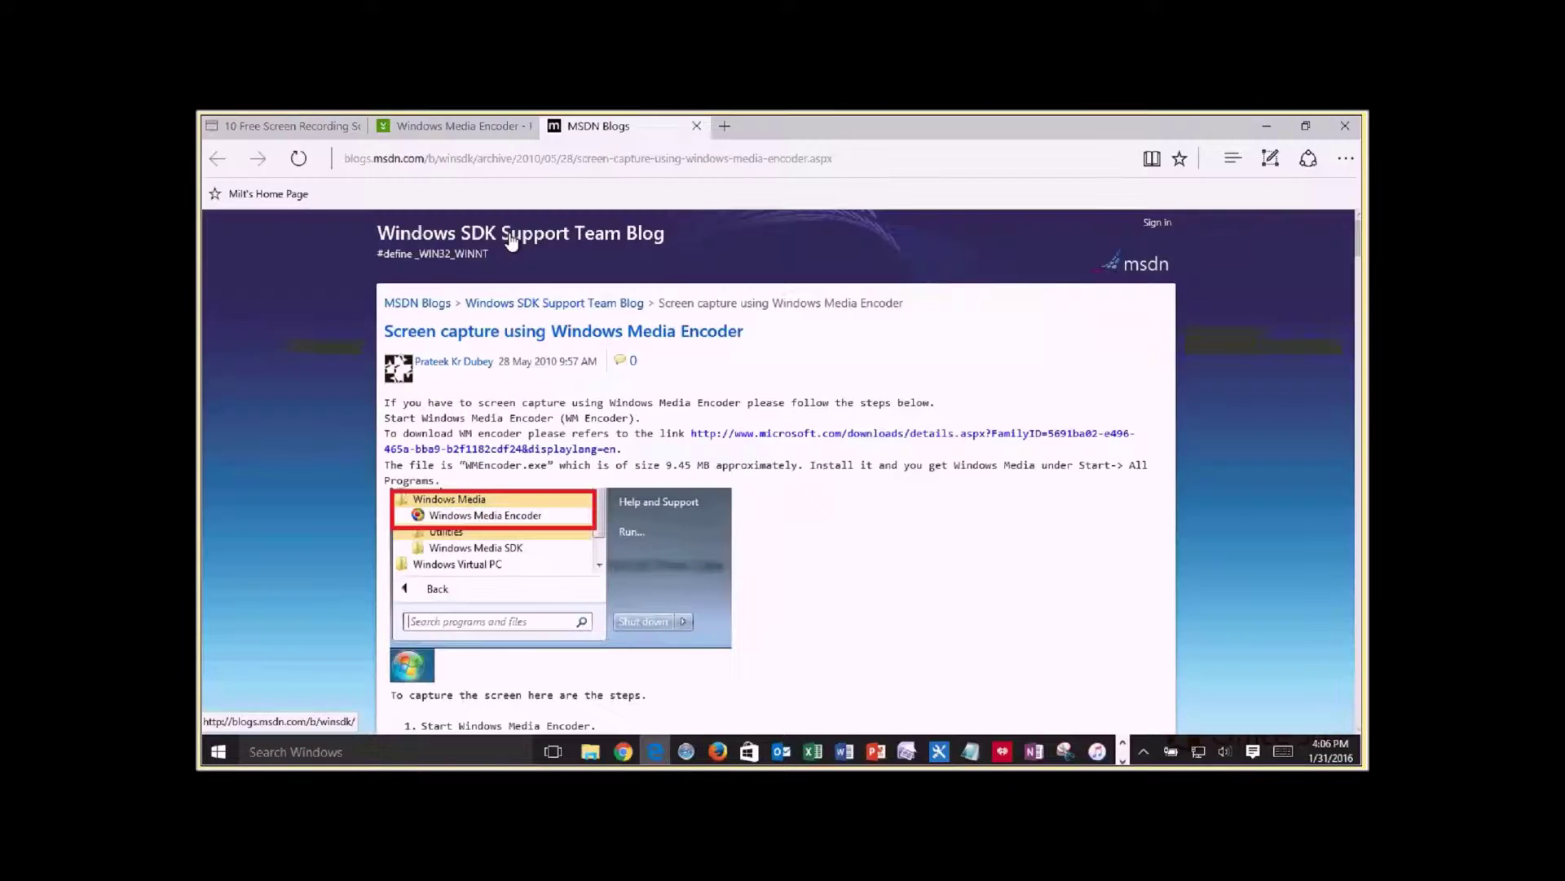
left_click(284, 128)
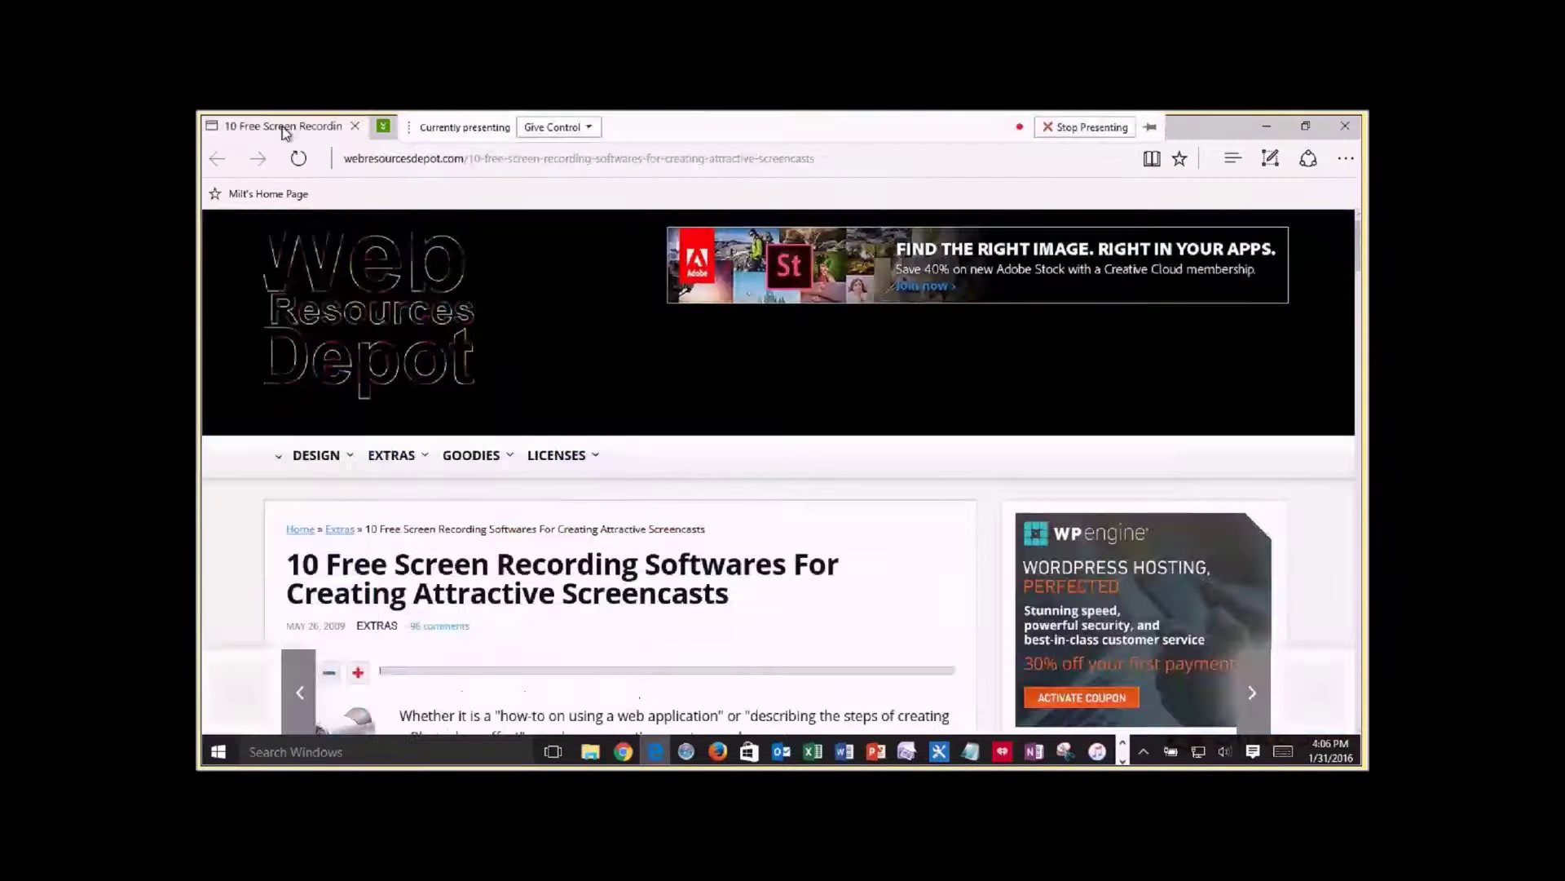
scroll(539, 503, "down", 2)
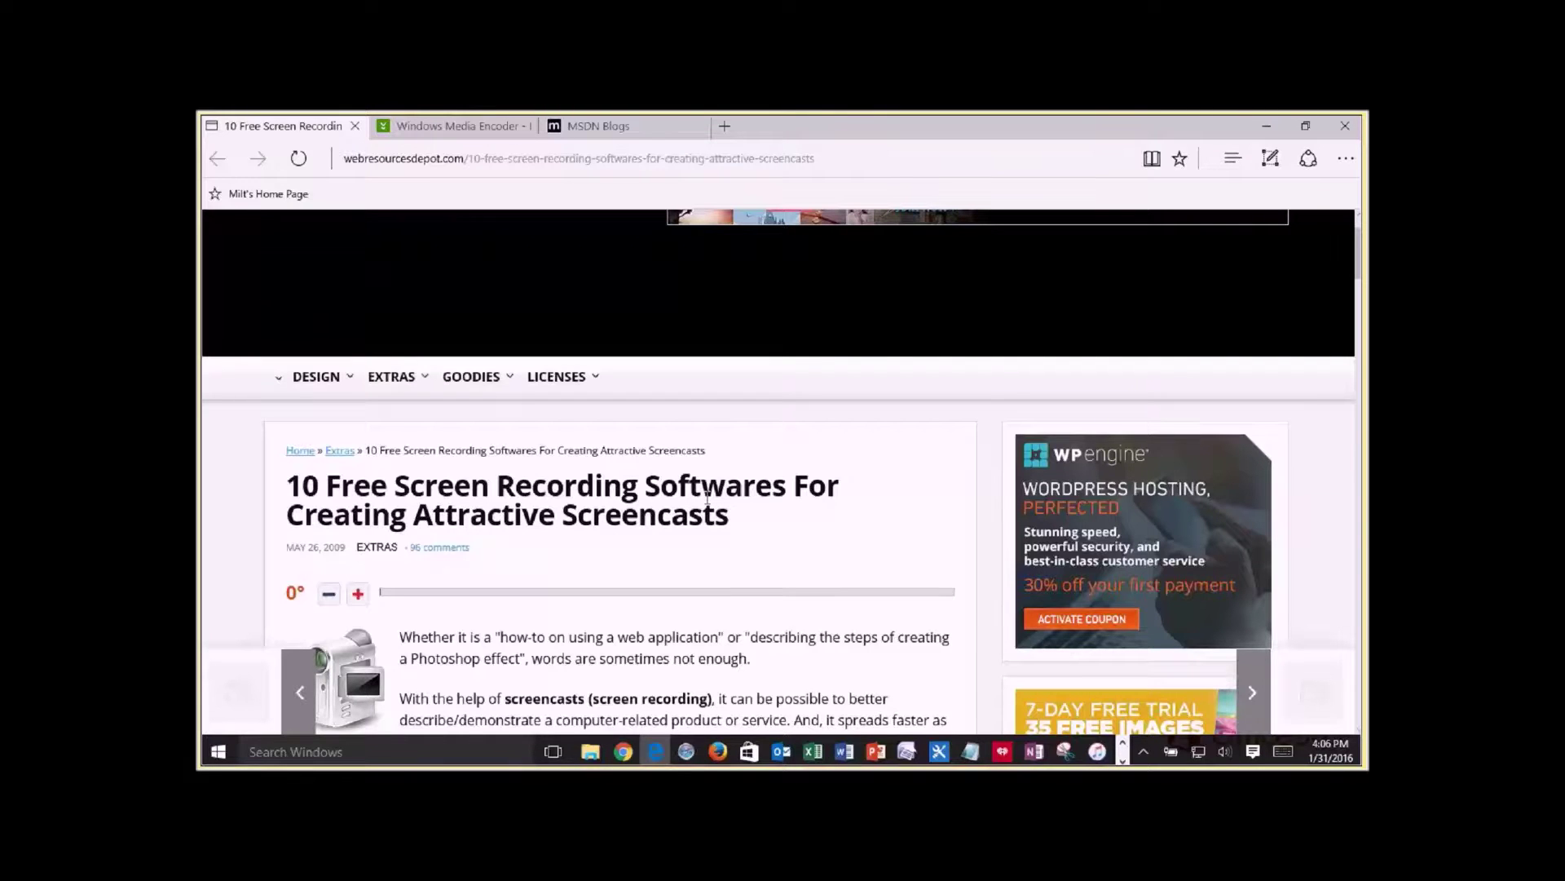
View the Windows Media Encoder download page, then return to the MSDN screen capture post
mouse_move(466, 124)
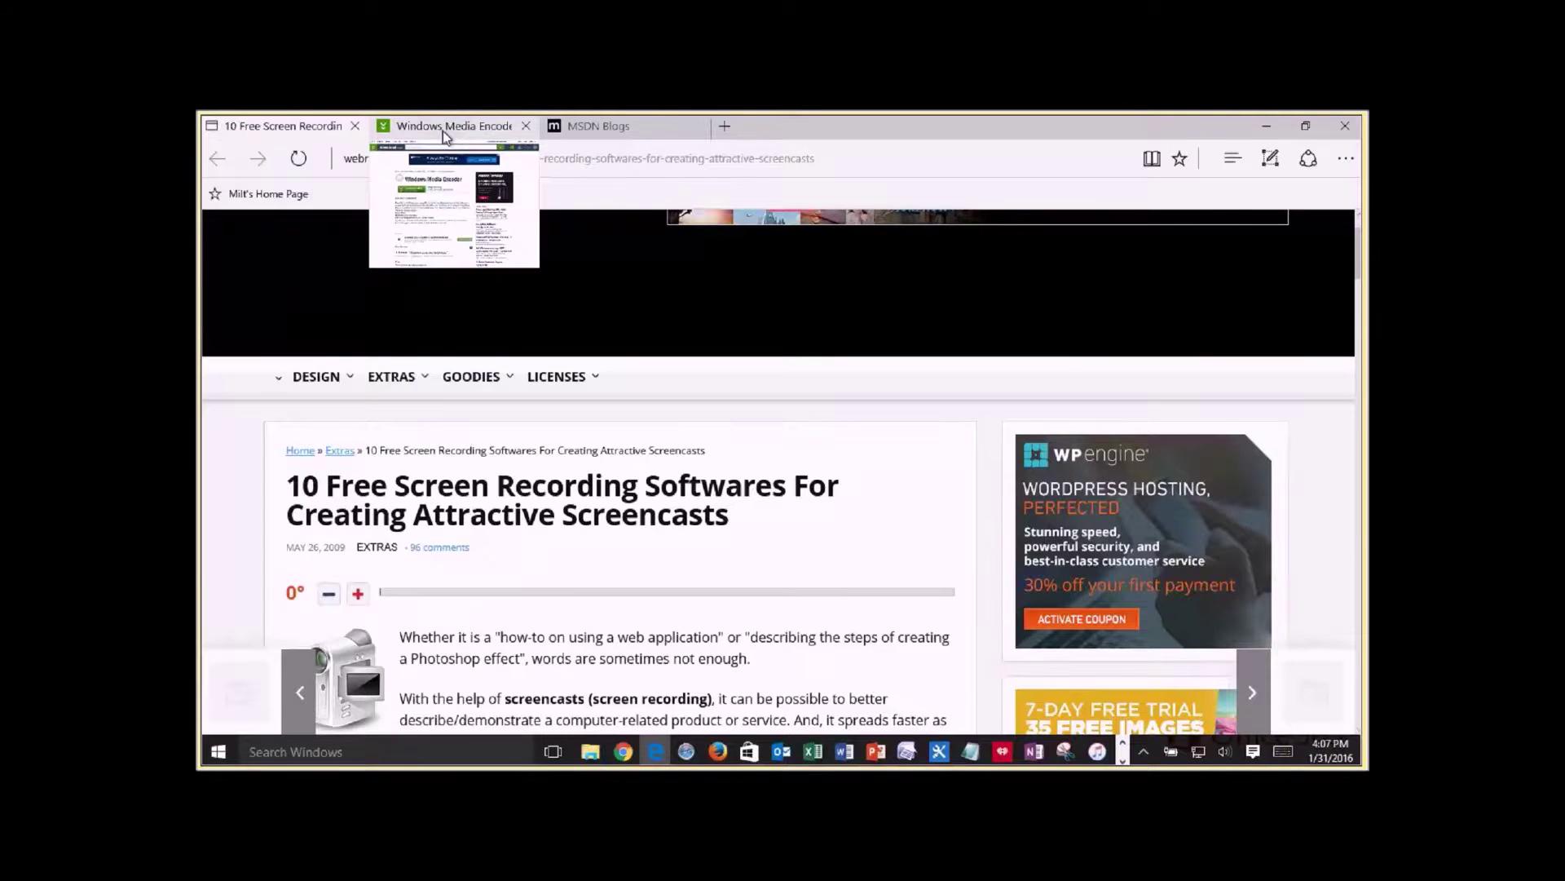
left_click(445, 132)
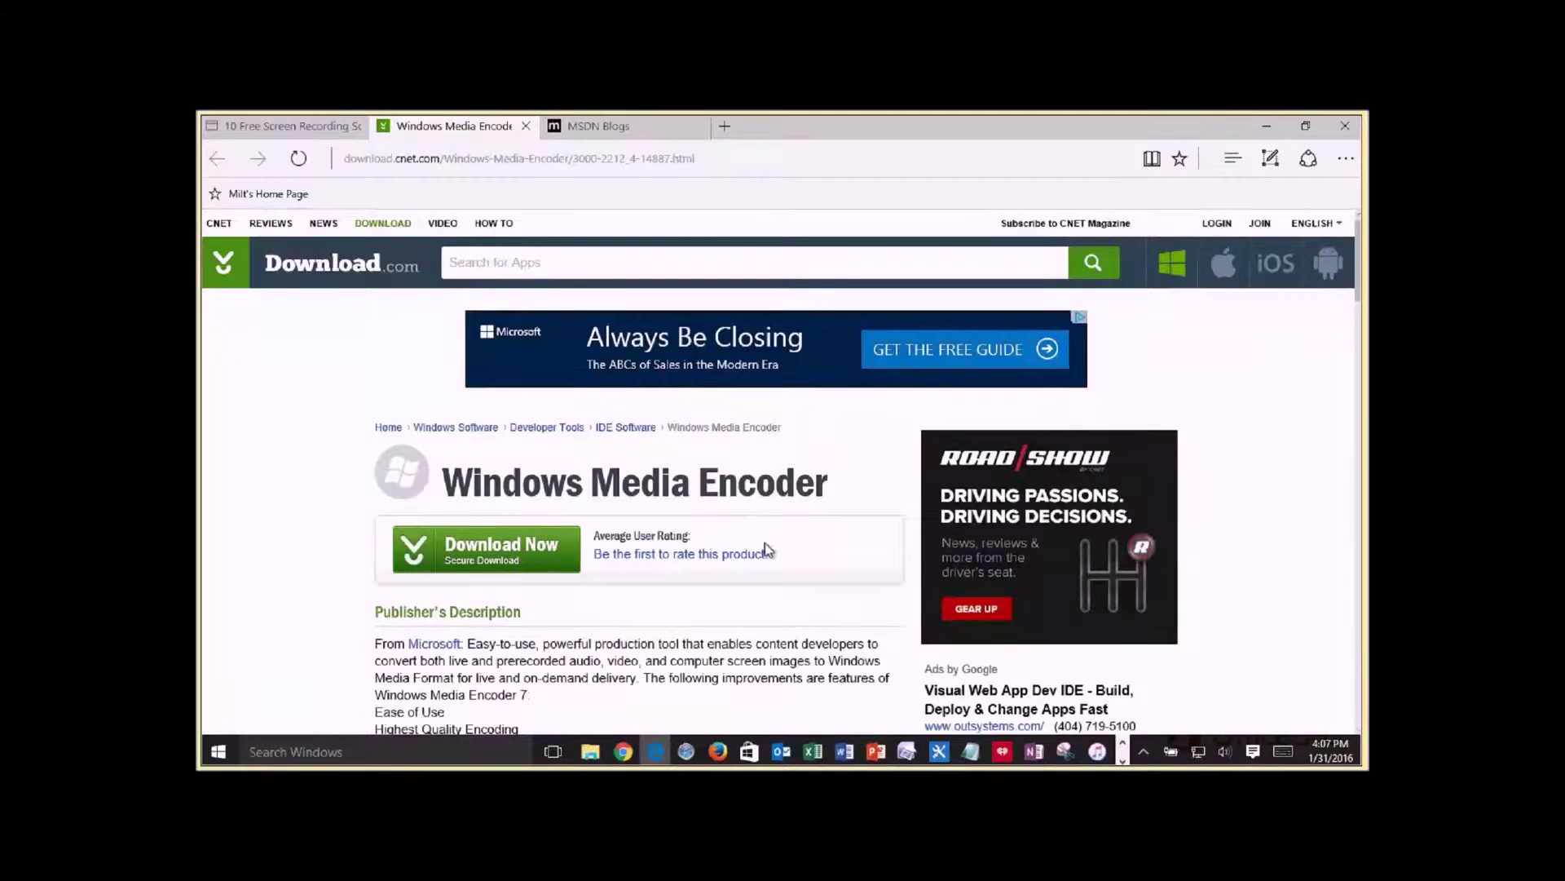
left_click(632, 129)
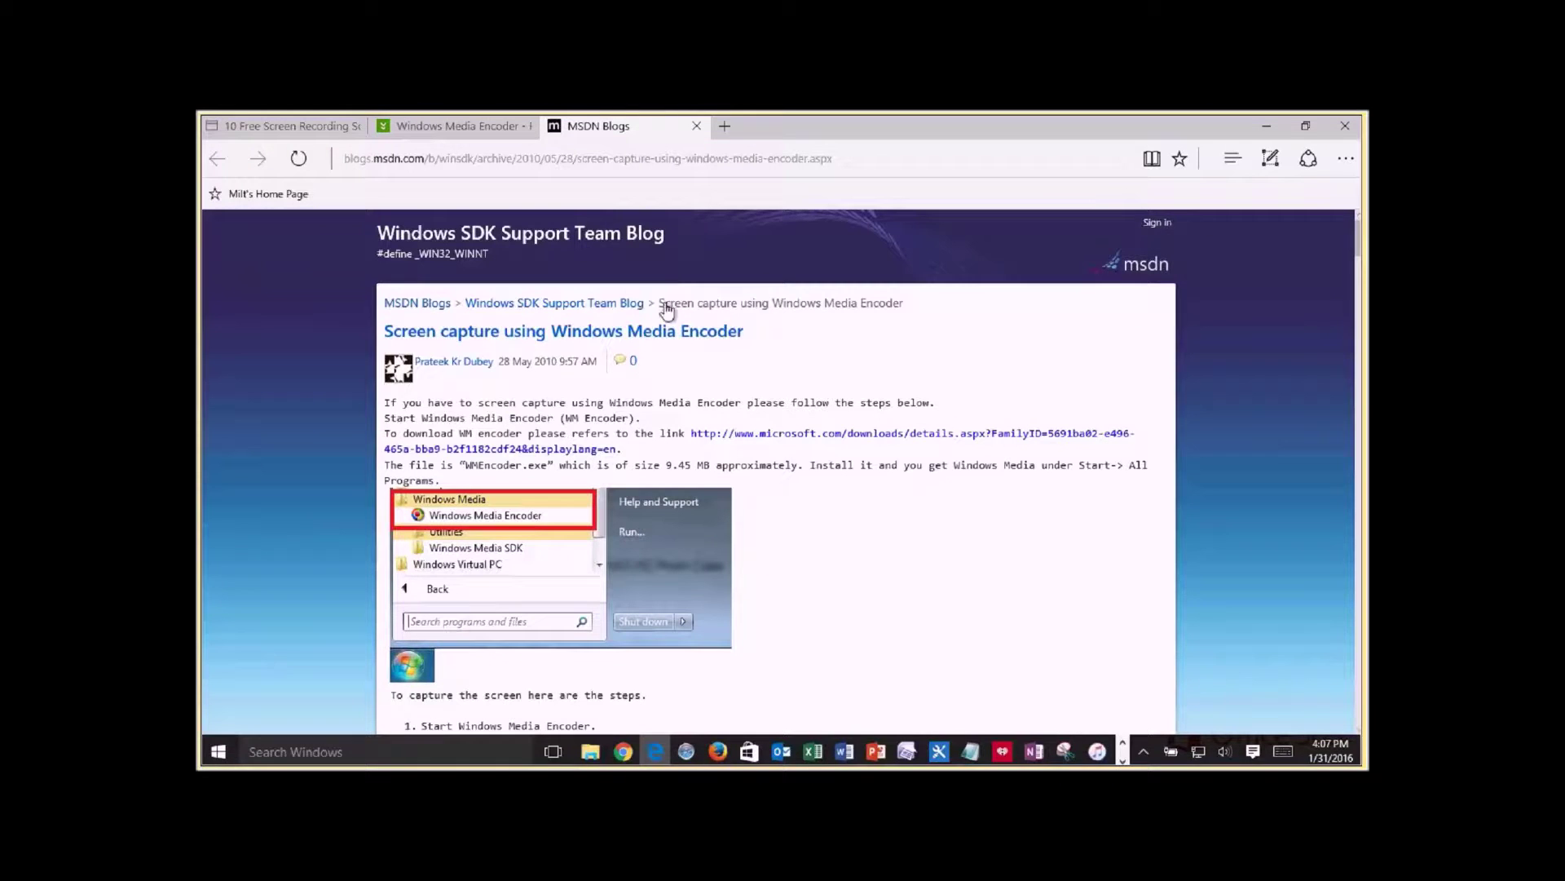
Search Windows for 'encode', launch Windows Media Encoder and bring its window forward
left_click(464, 747)
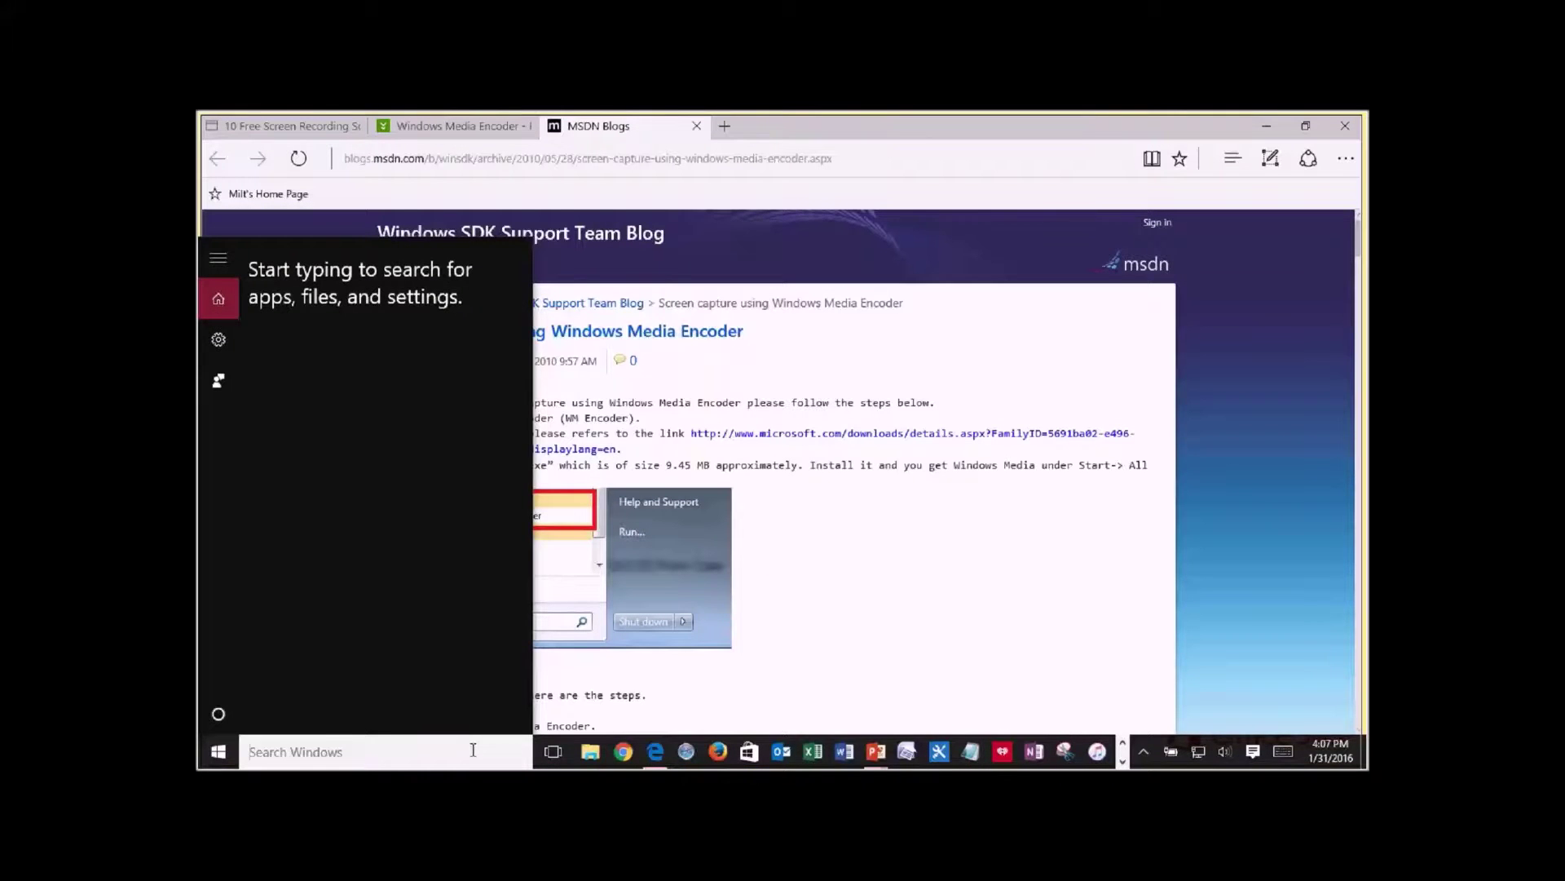
type("encoder")
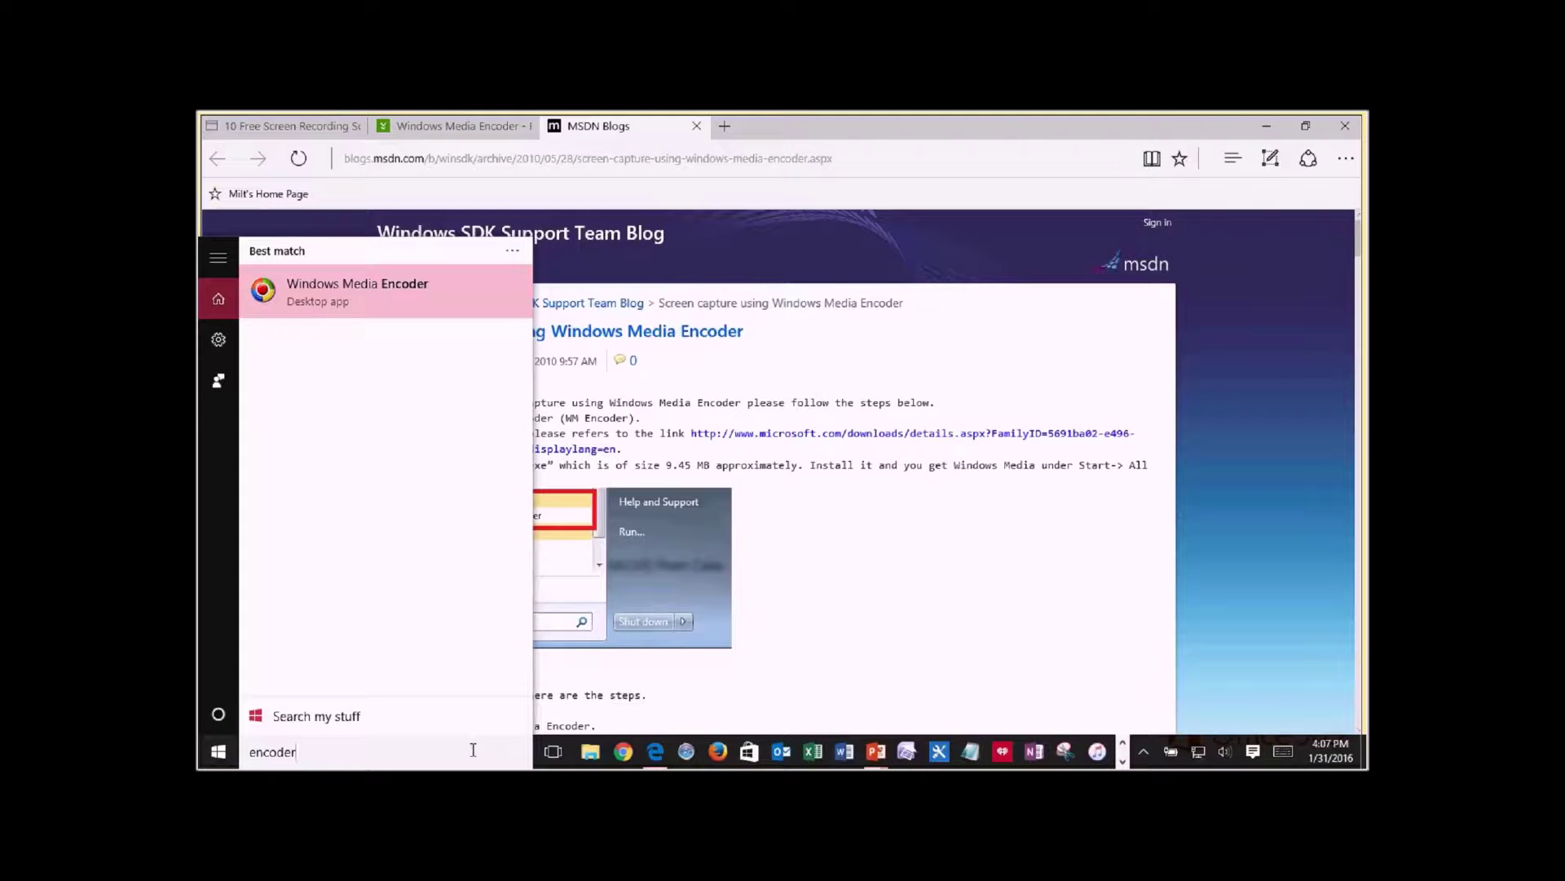
left_click(345, 315)
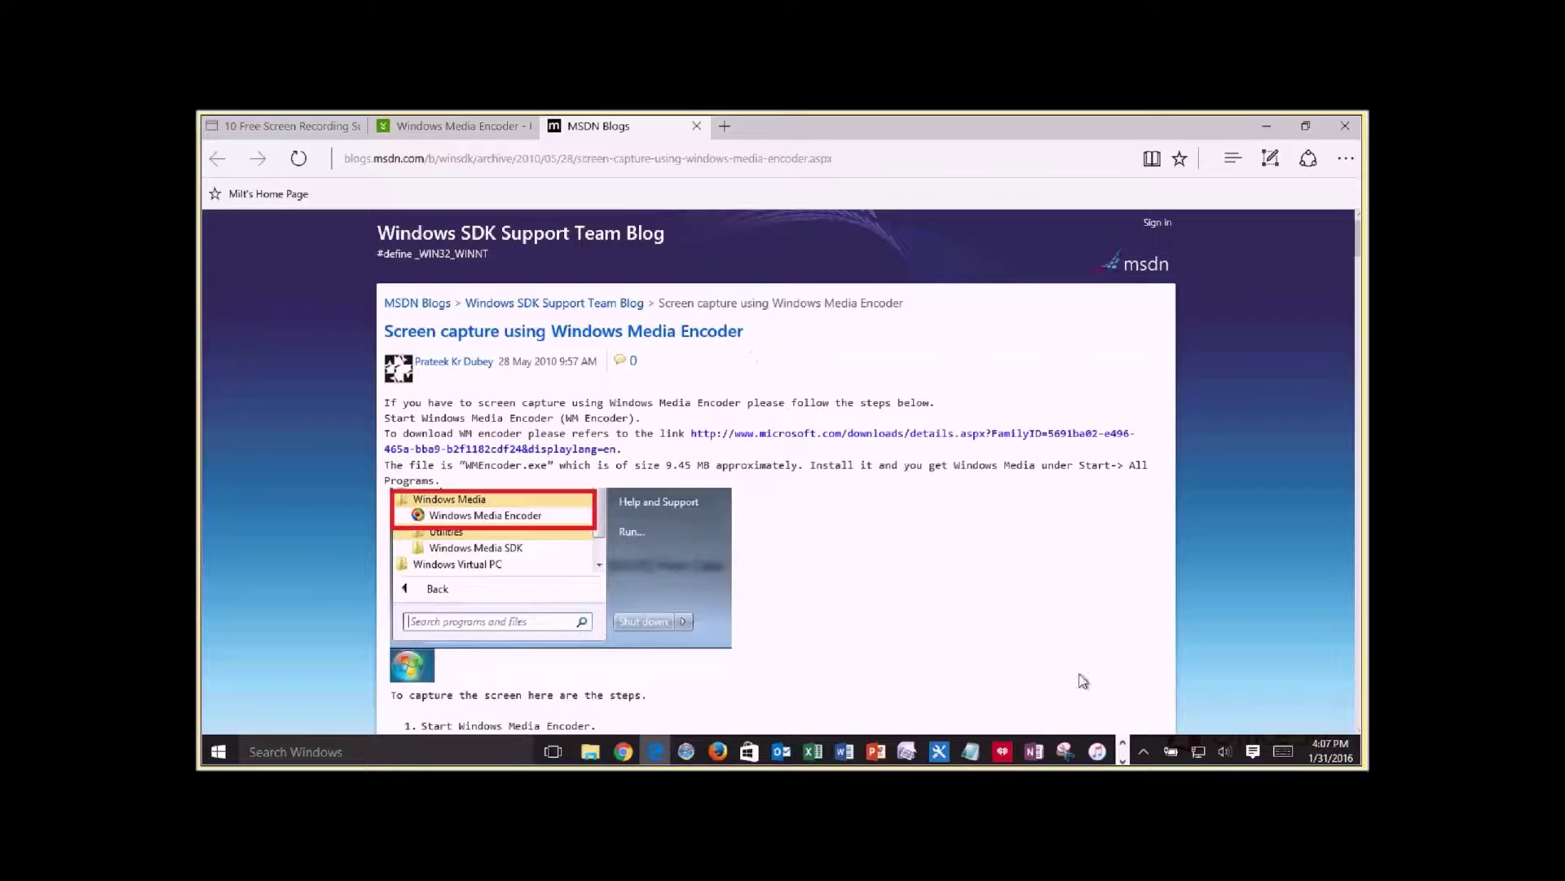
key("alt+Tab")
key("alt+Tab")
key("alt+Tab")
key("alt+Tab")
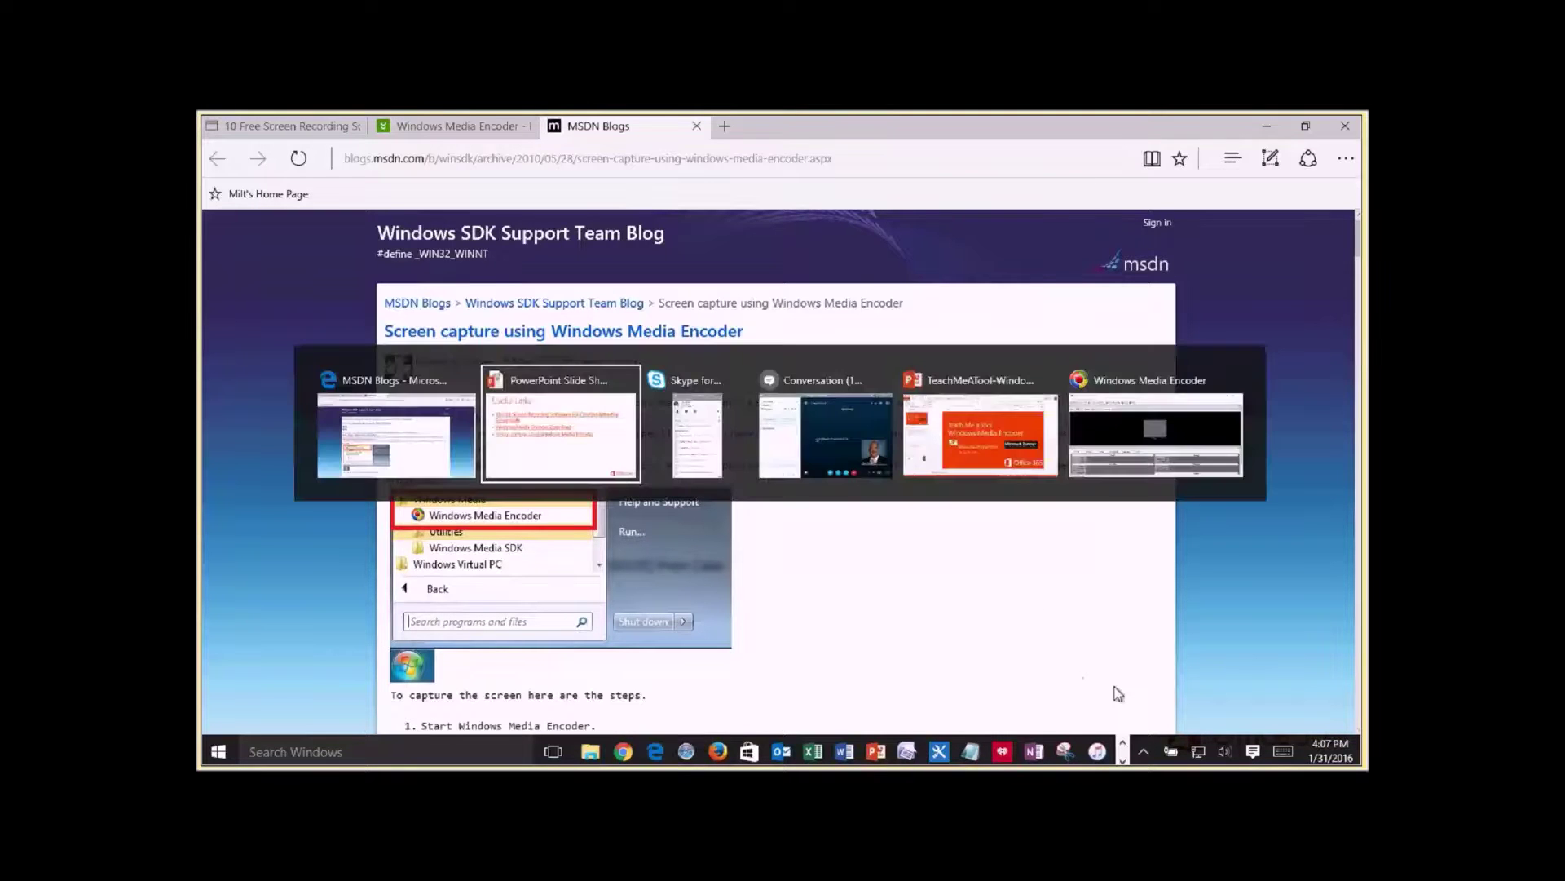
Start the Capture screen session wizard, keeping Entire screen as the capture area
key("alt+Tab")
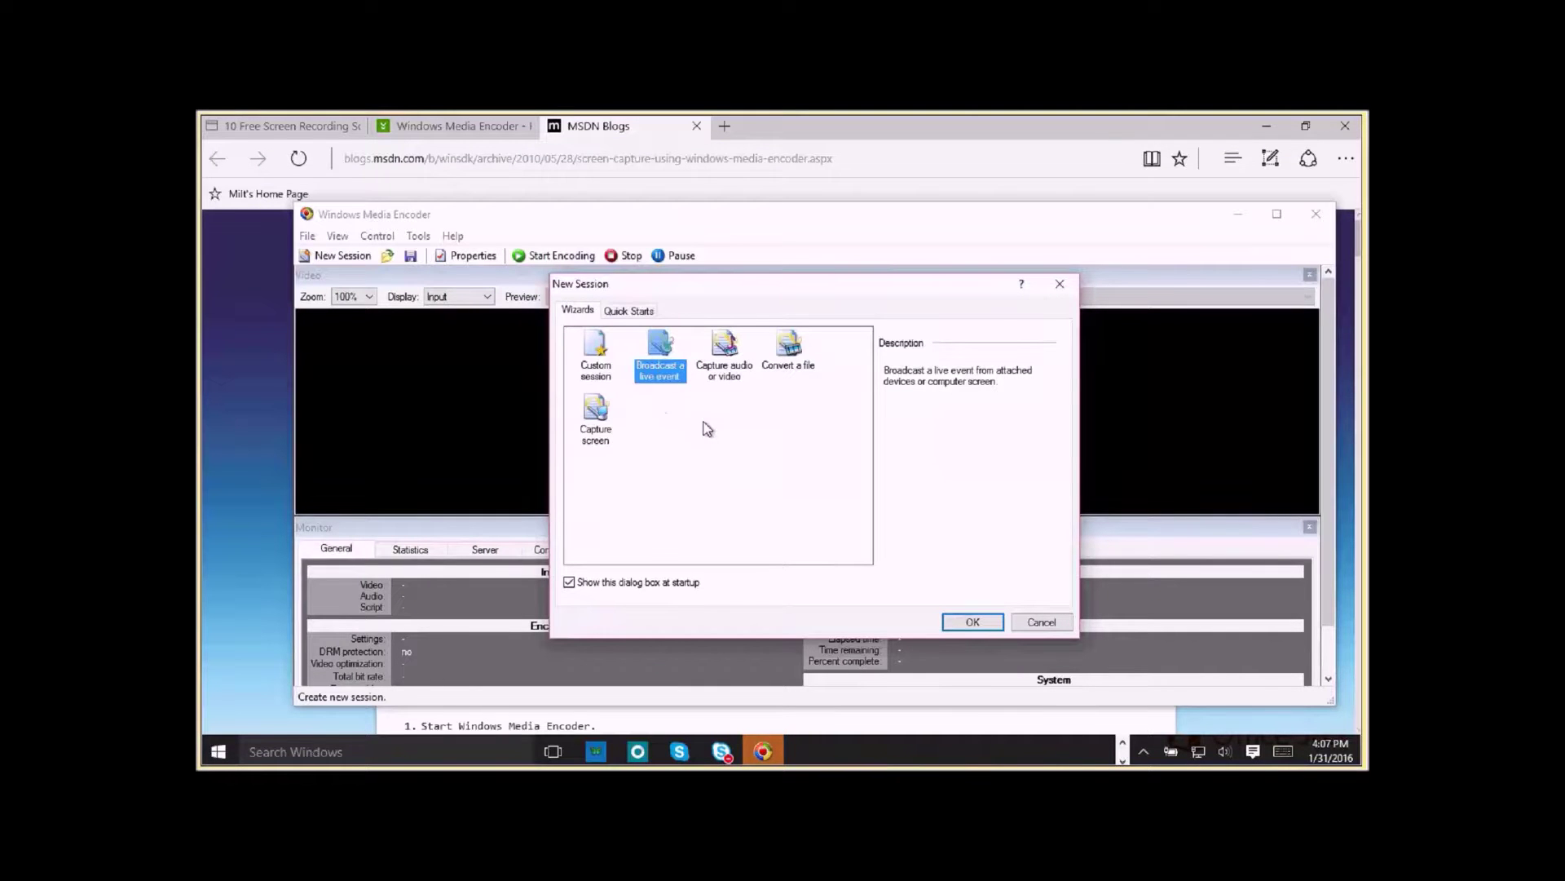
left_click(596, 423)
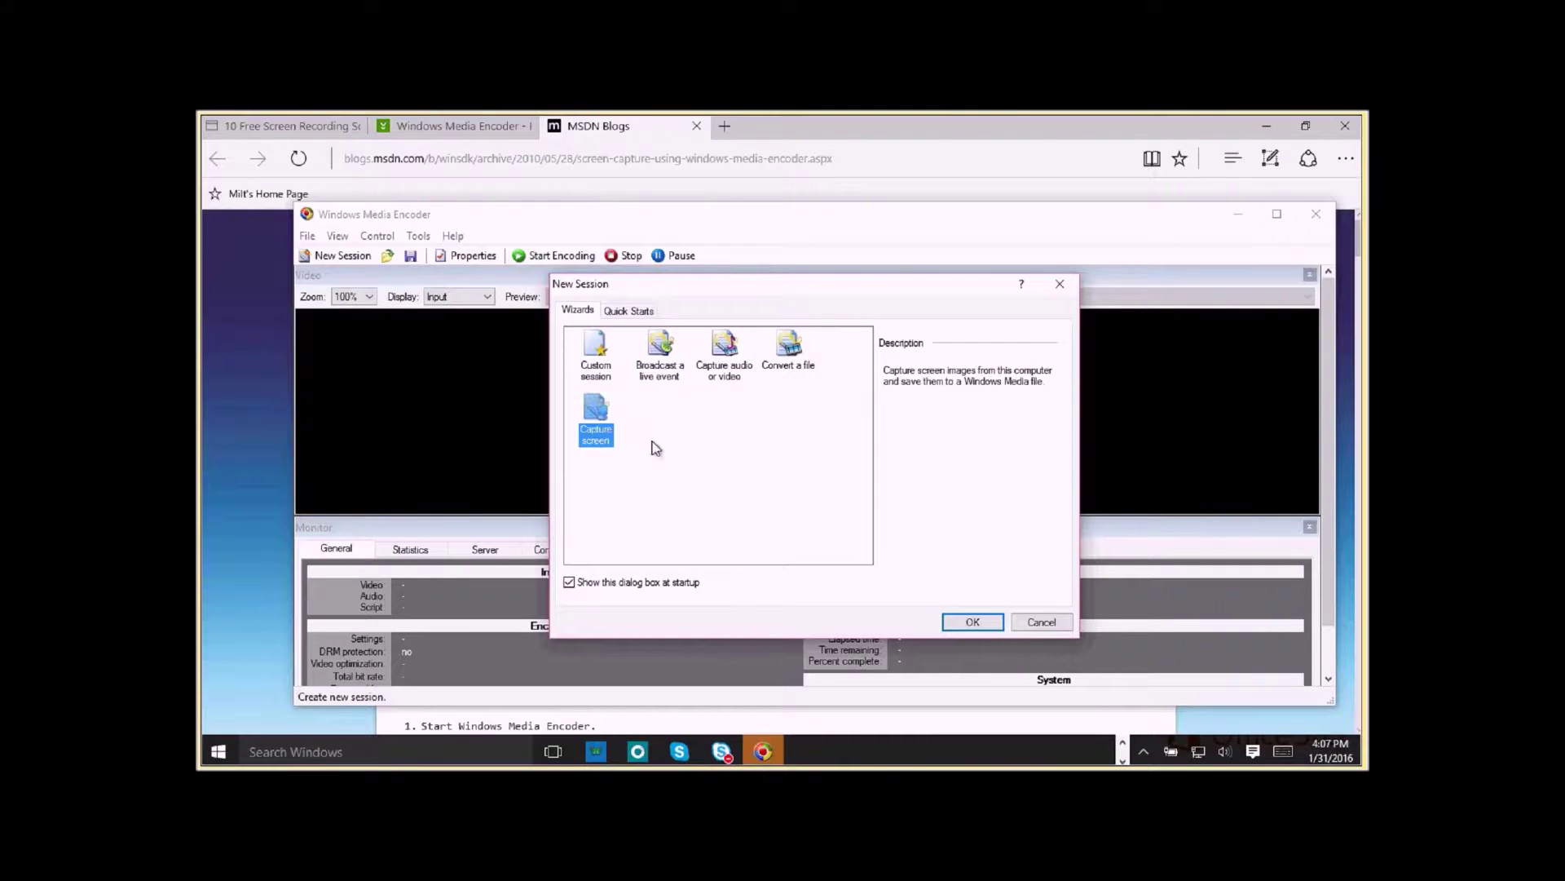
left_click(972, 621)
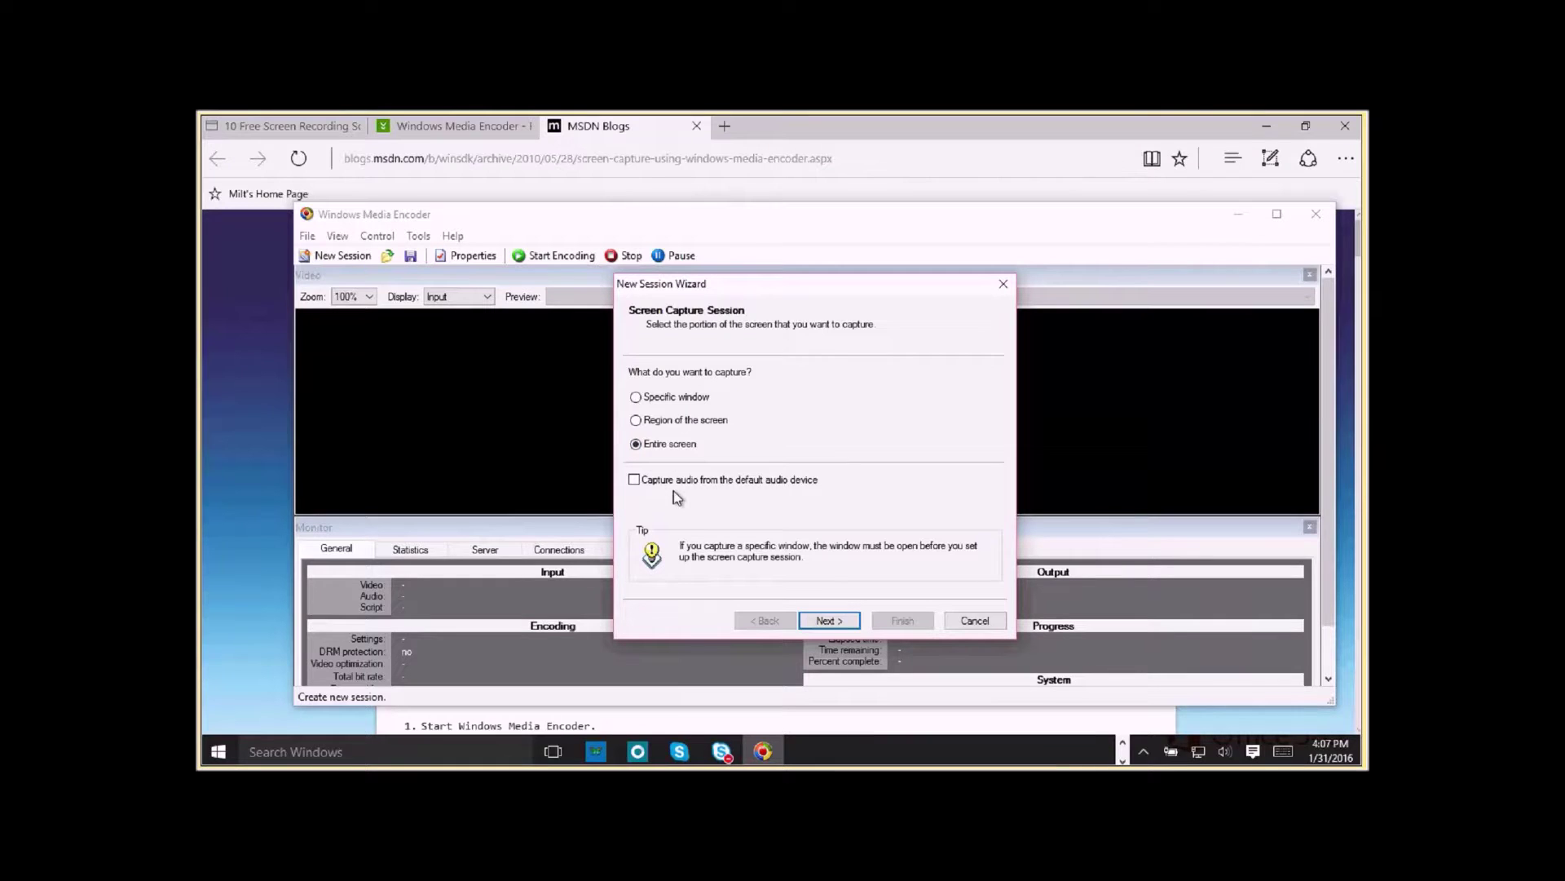
left_click(840, 622)
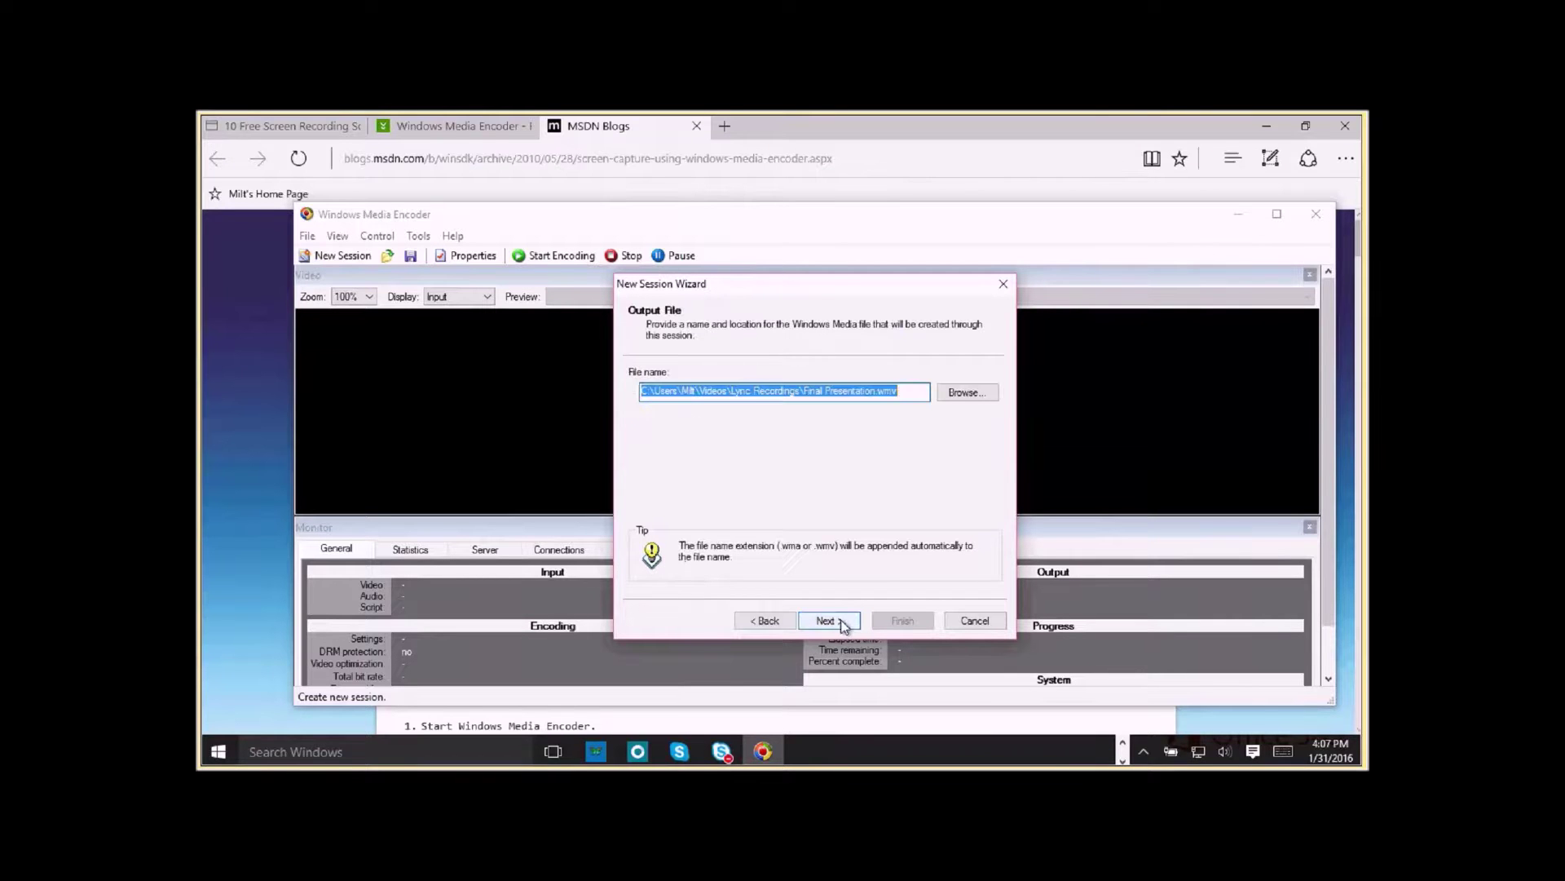
Name the capture's output file test.wmv
left_click(806, 391)
key("Delete")
key("Delete")
key("Delete")
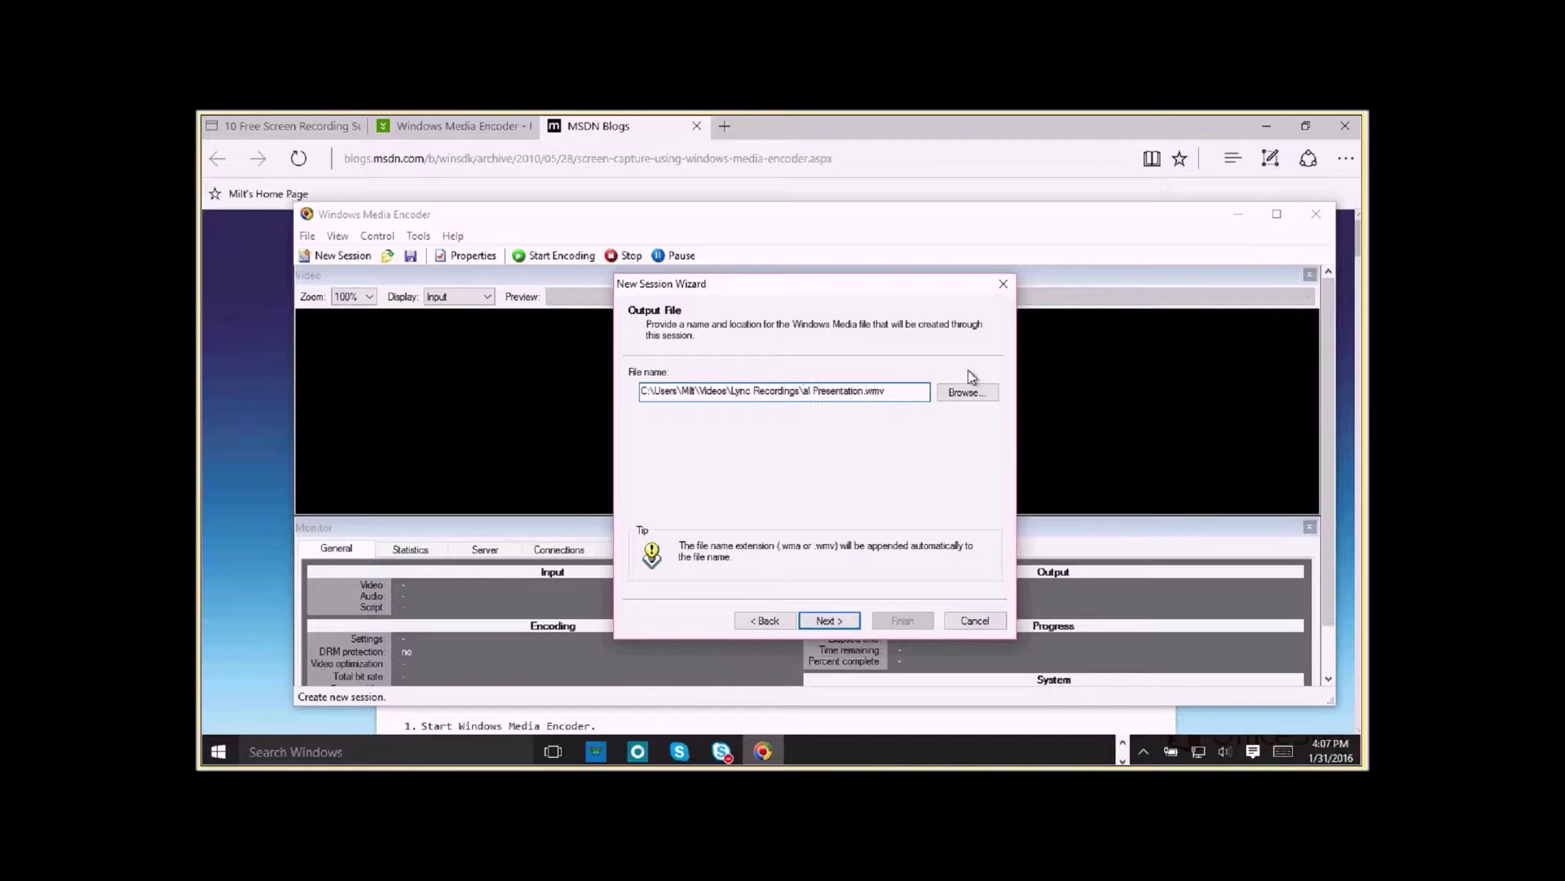
key("Delete")
key("Delete")
key("Delete")
key("Delete")
key("Delete")
key("Delete")
key("Delete")
key("Delete")
key("Delete")
key("Delete")
key("Delete")
key("Delete")
key("Delete")
key("Delete")
key("Delete")
type("test")
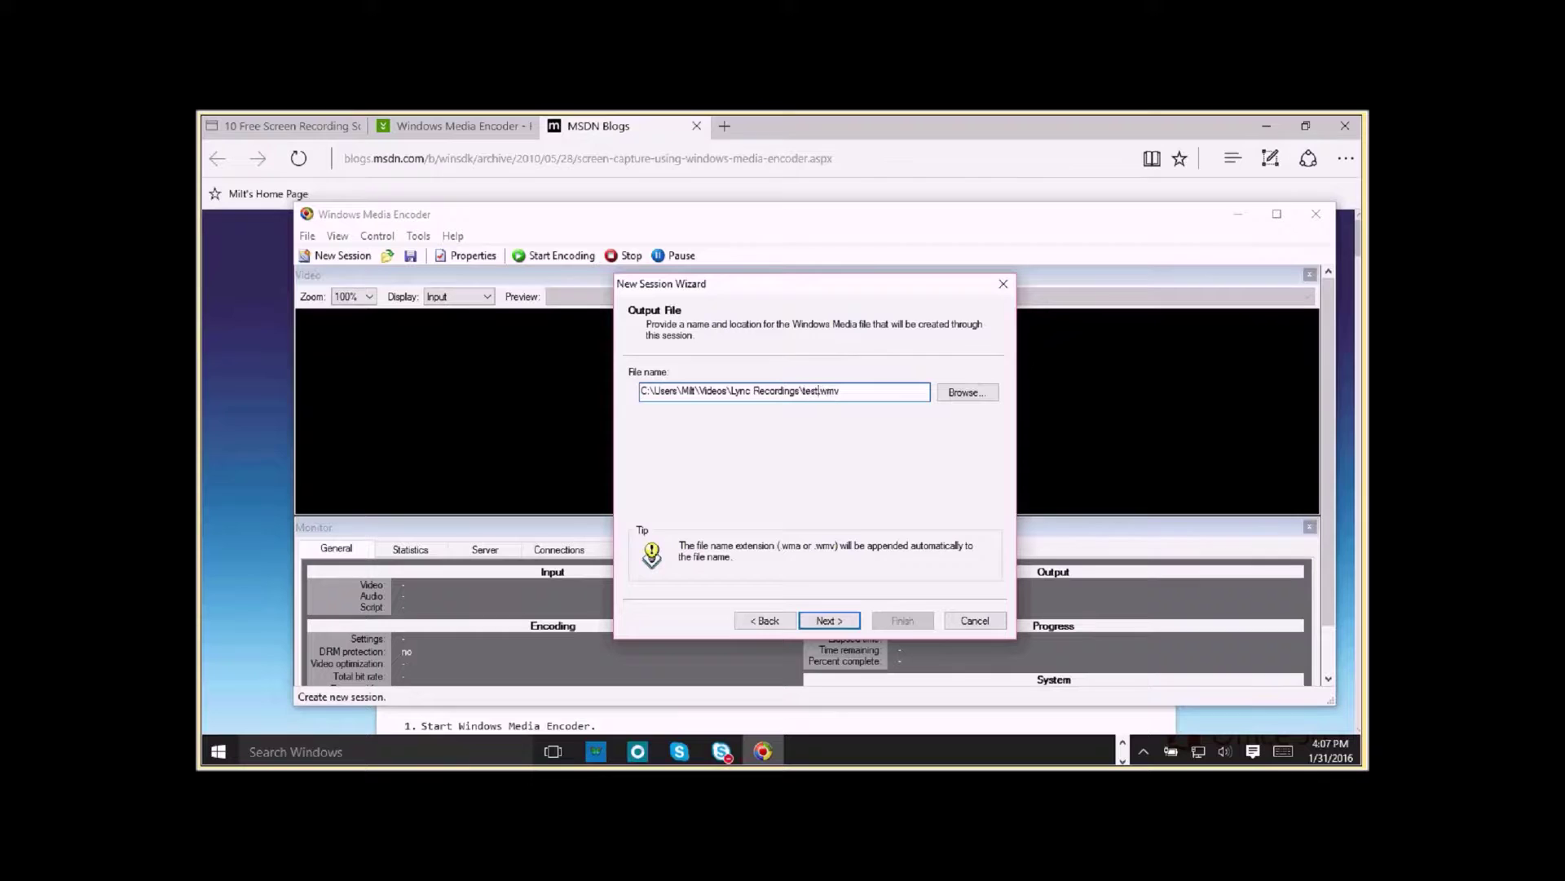
left_click(828, 622)
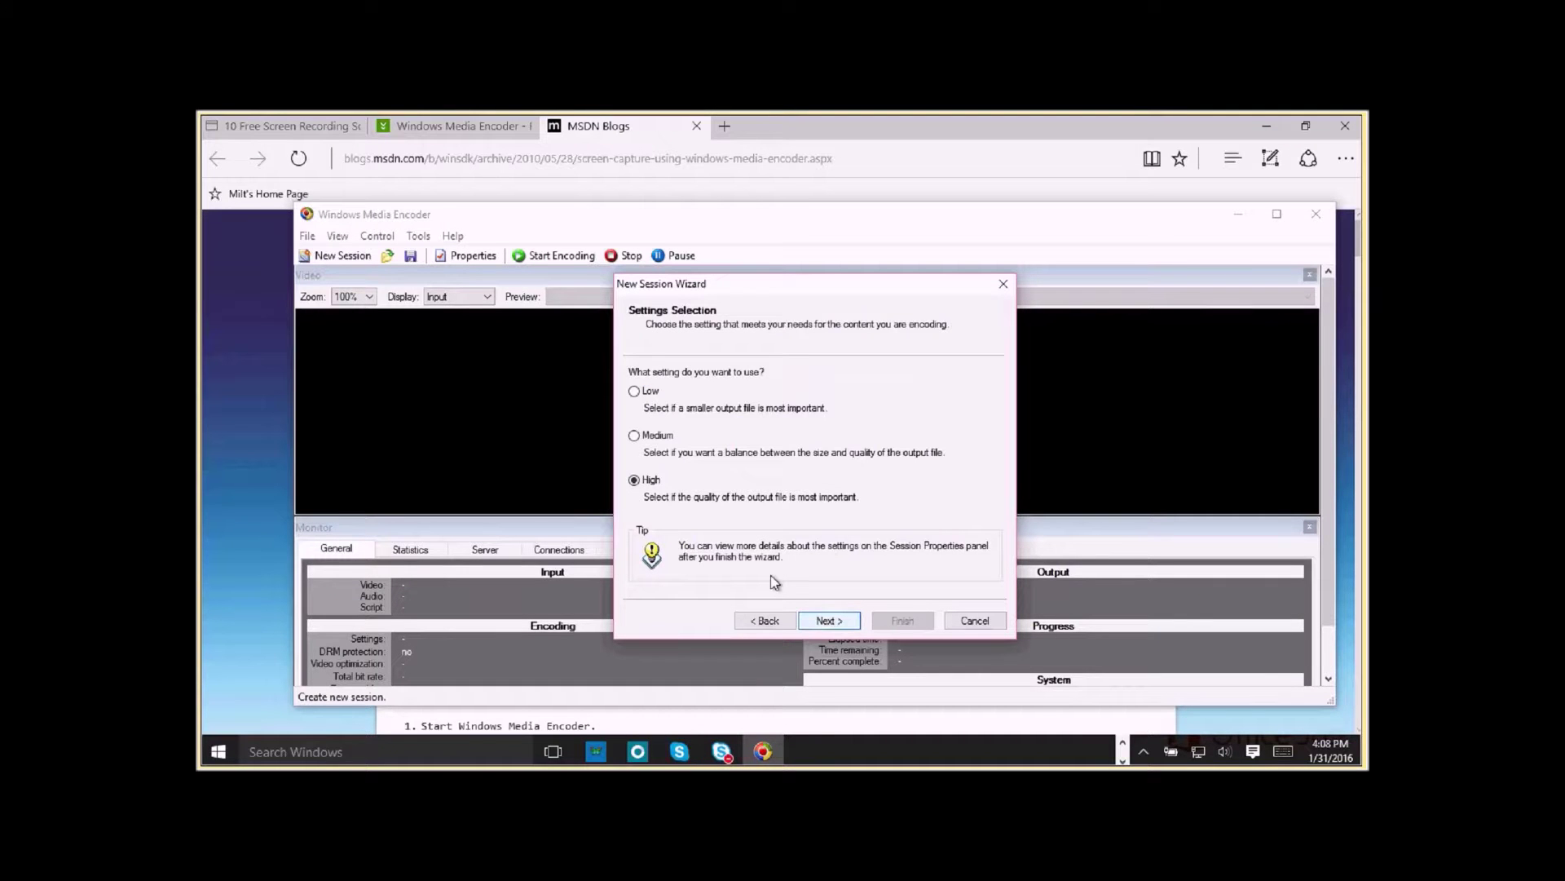
Keep High quality and finish the wizard with Begin capturing ticked
left_click(840, 627)
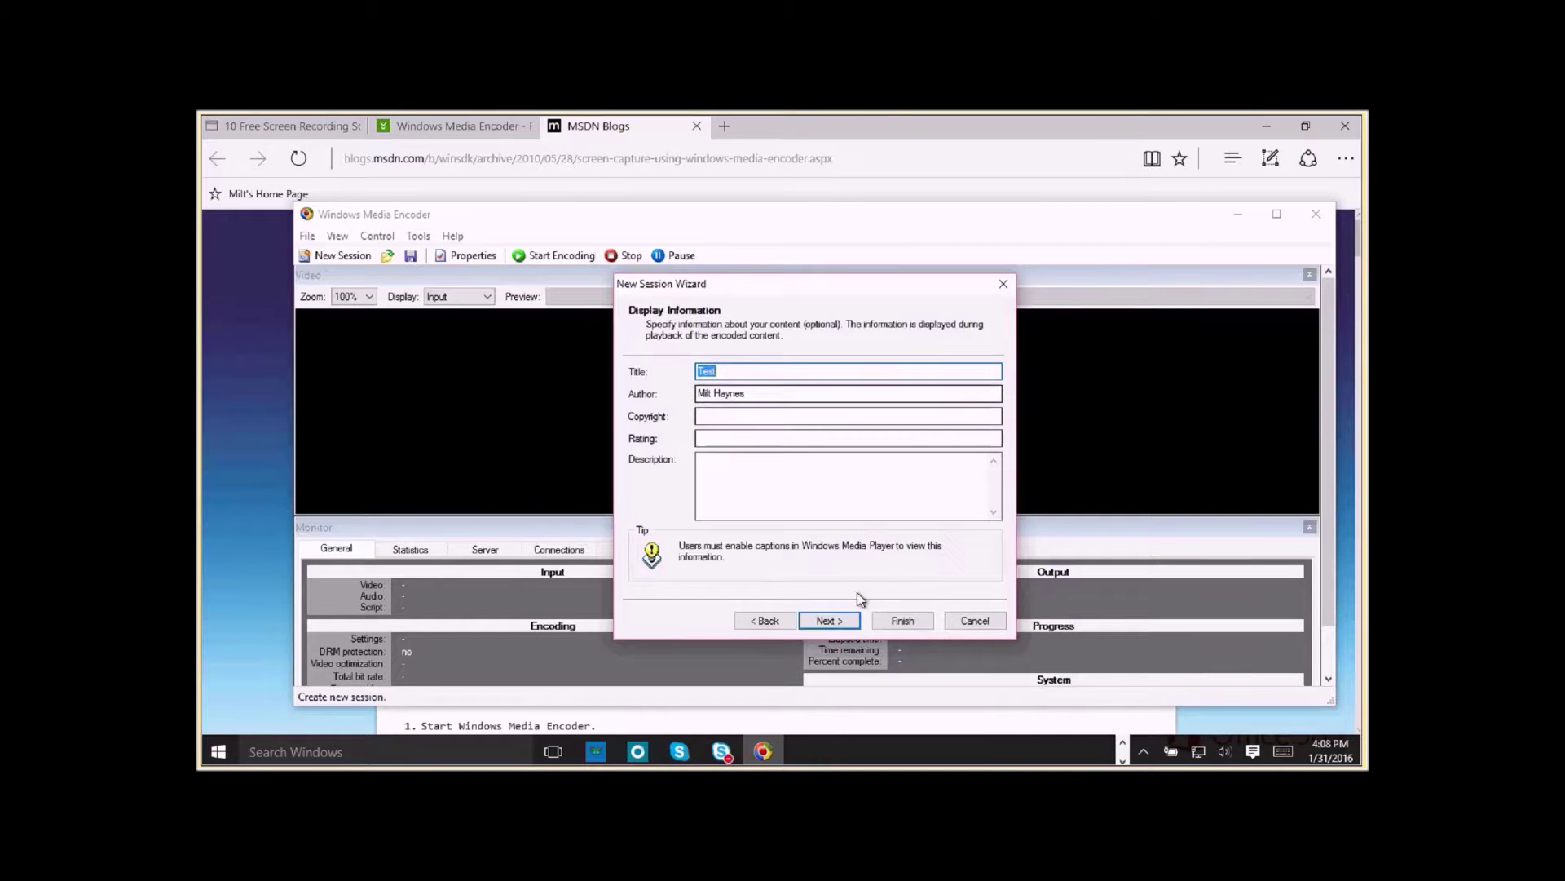
left_click(856, 623)
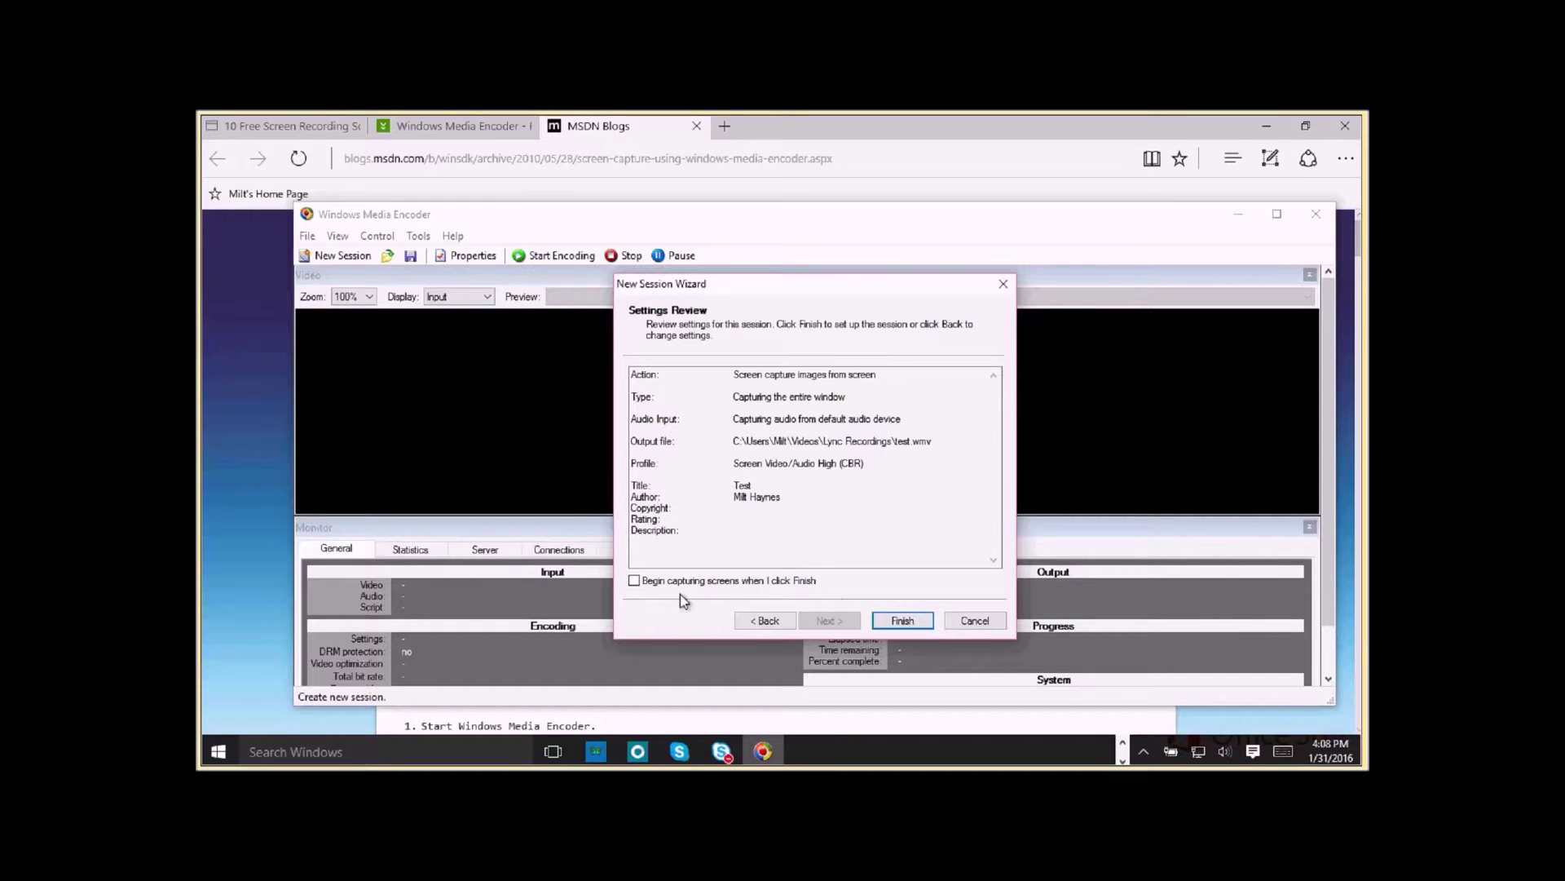
left_click(633, 580)
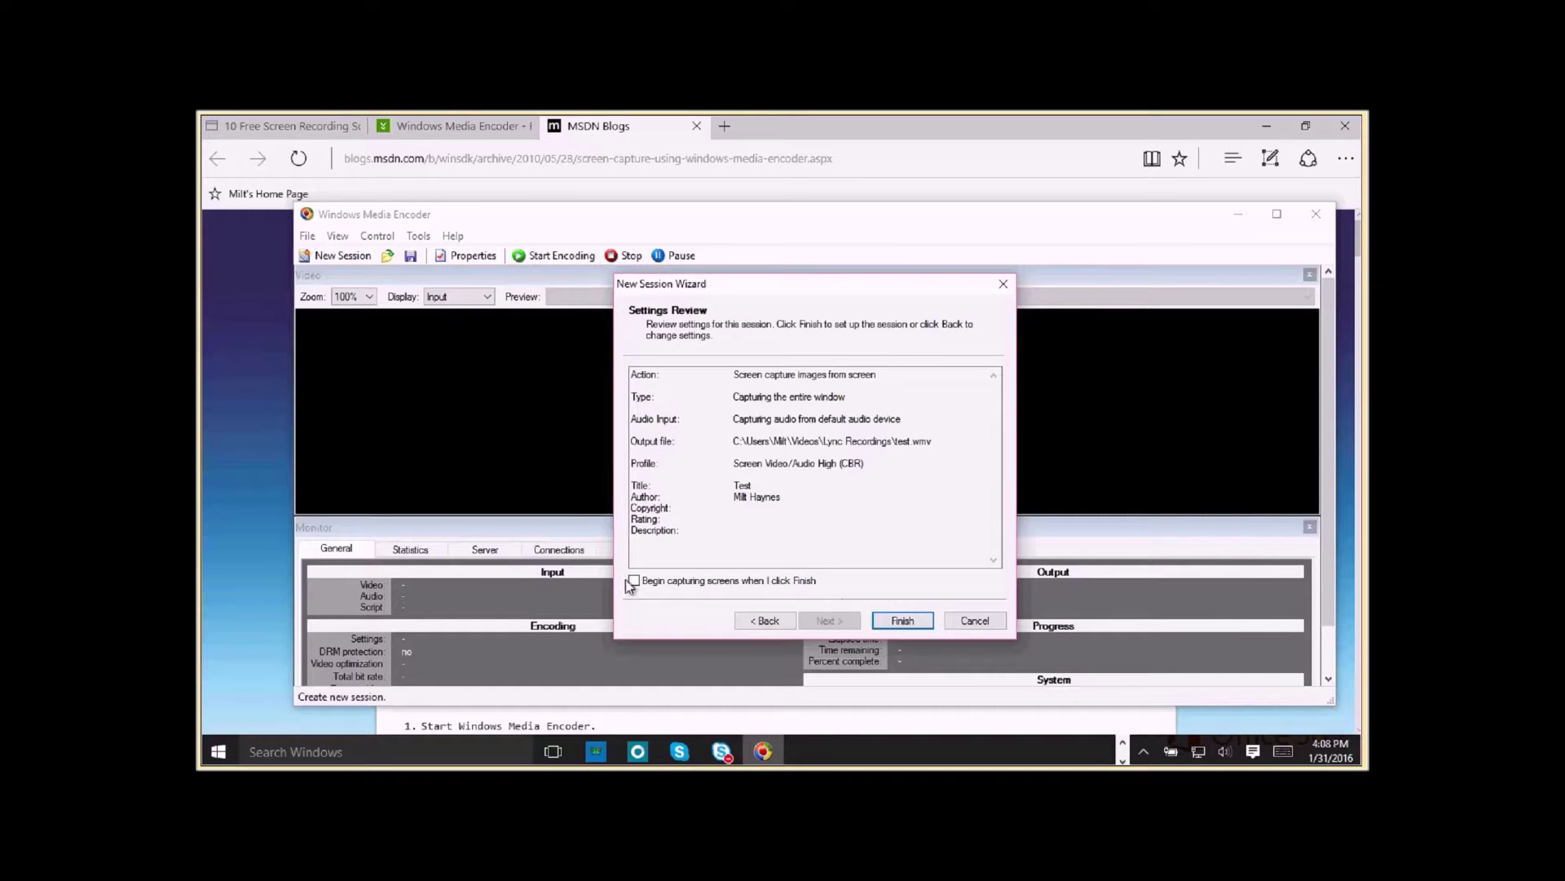
left_click(901, 622)
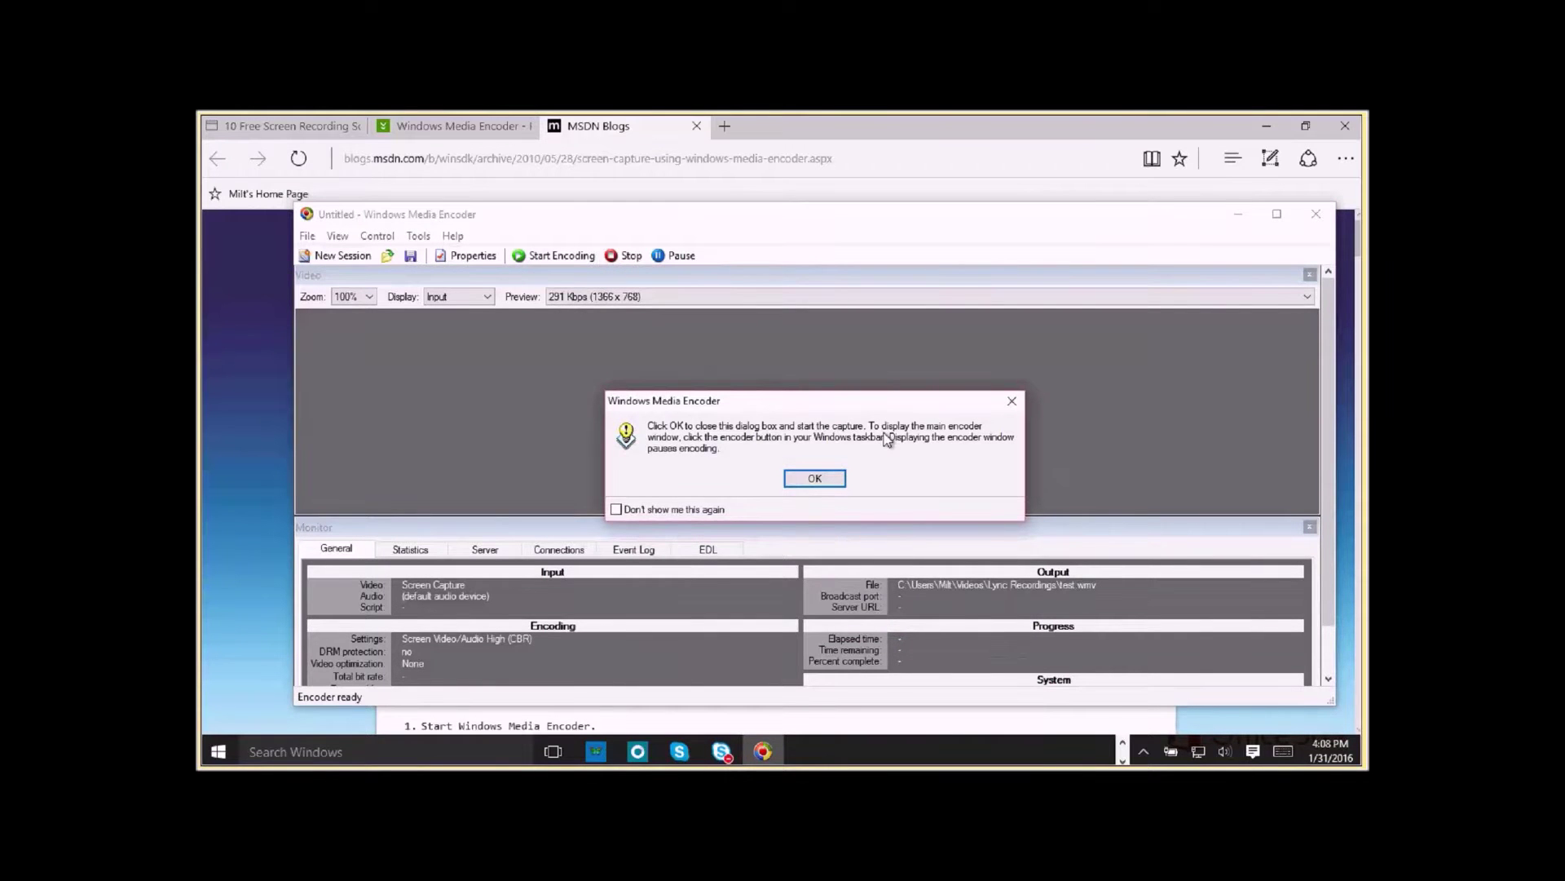
Record the three Edge tabs (article, download page, MSDN post), then stop capturing
left_click(815, 481)
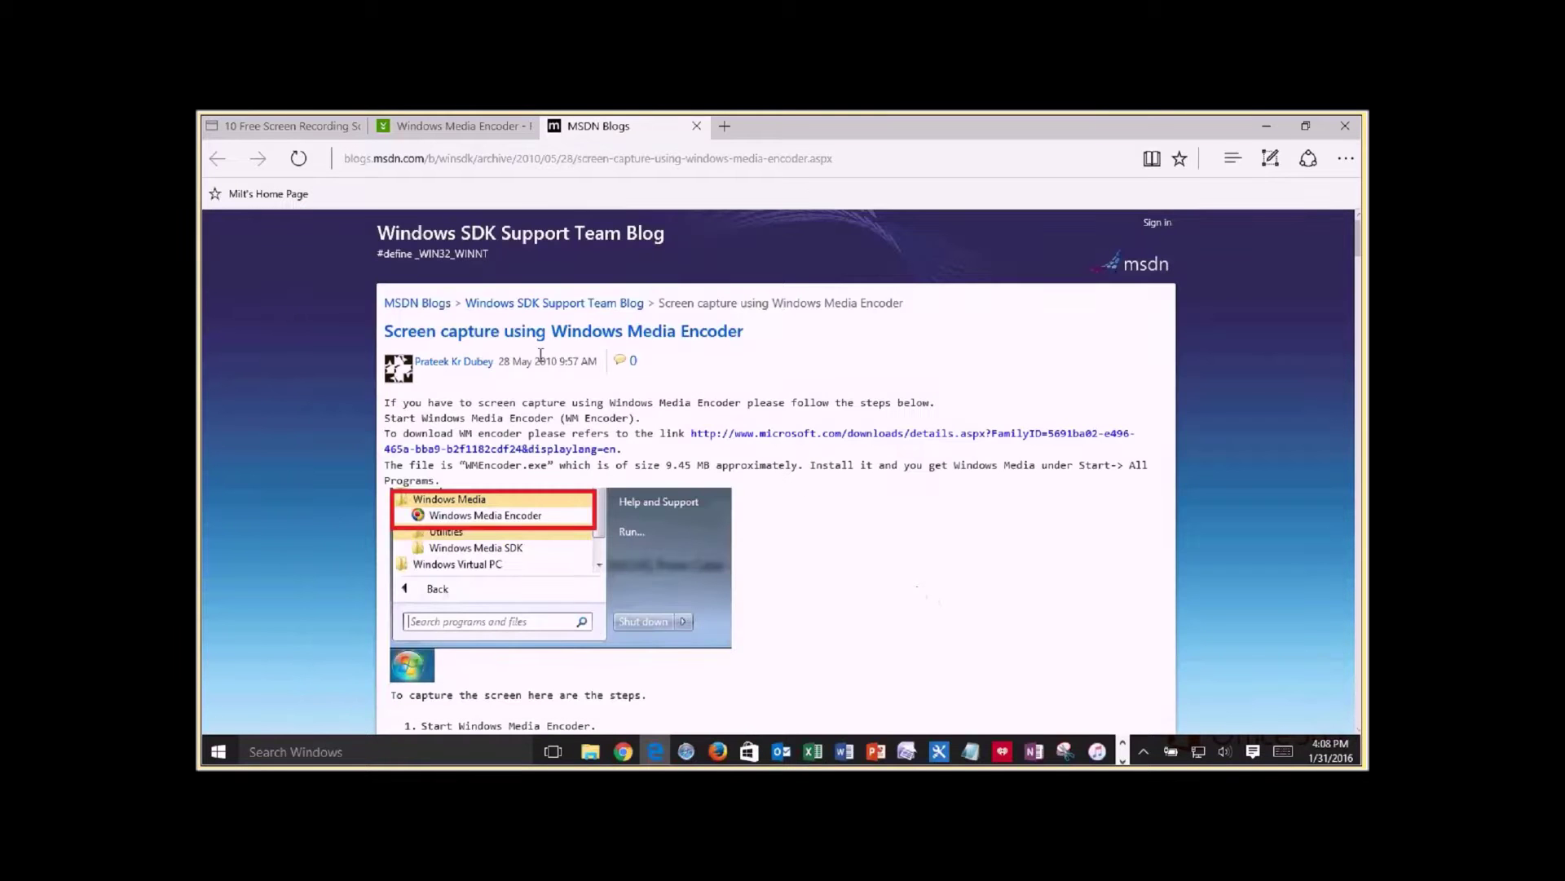
left_click(285, 128)
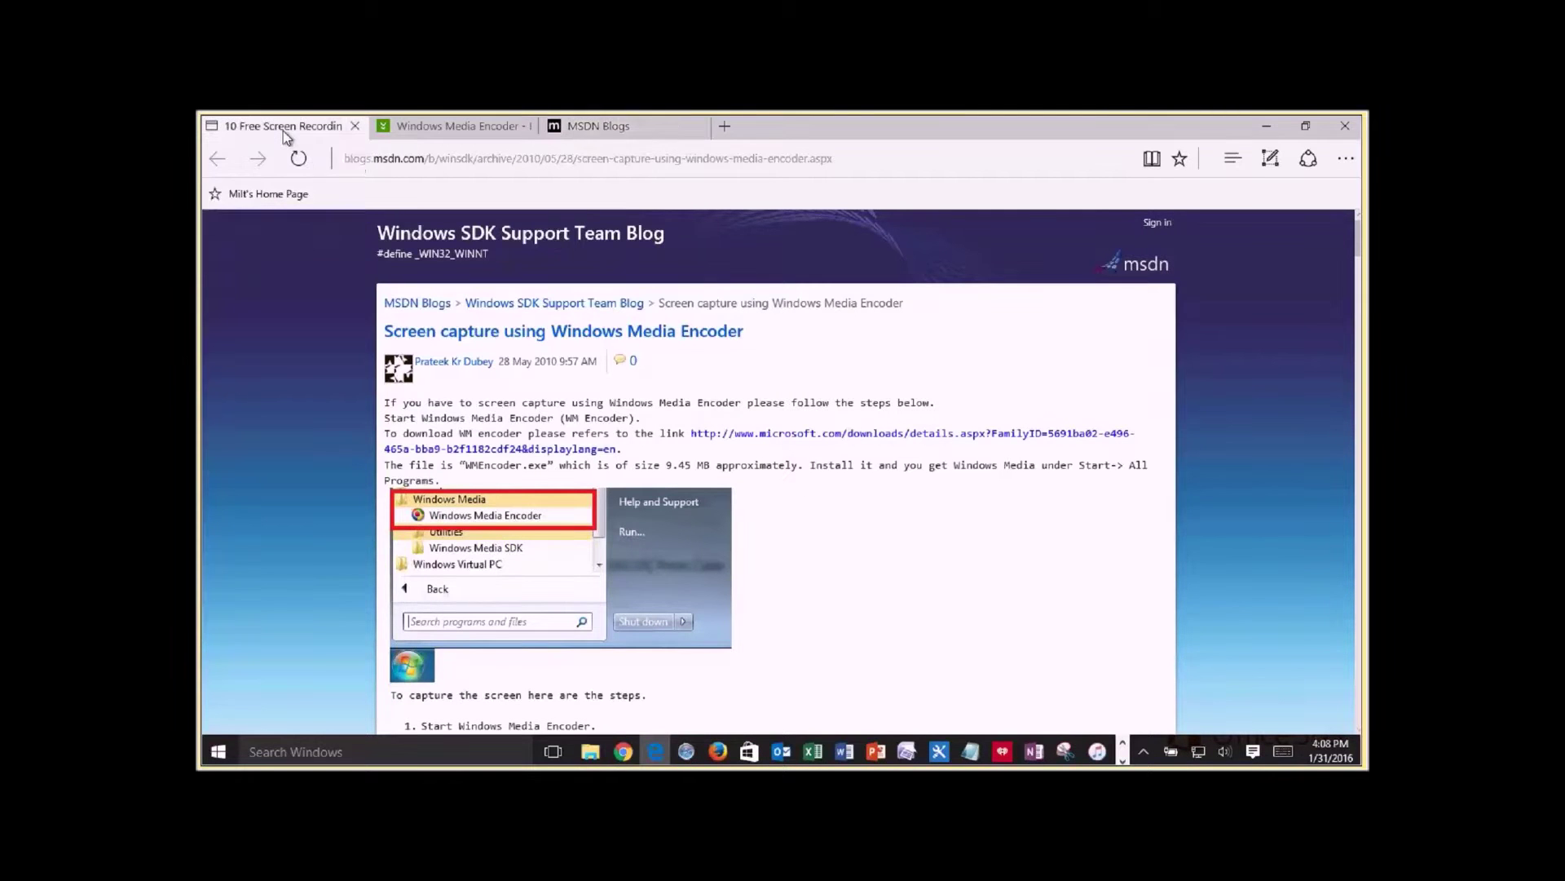
left_click(429, 129)
left_click(589, 131)
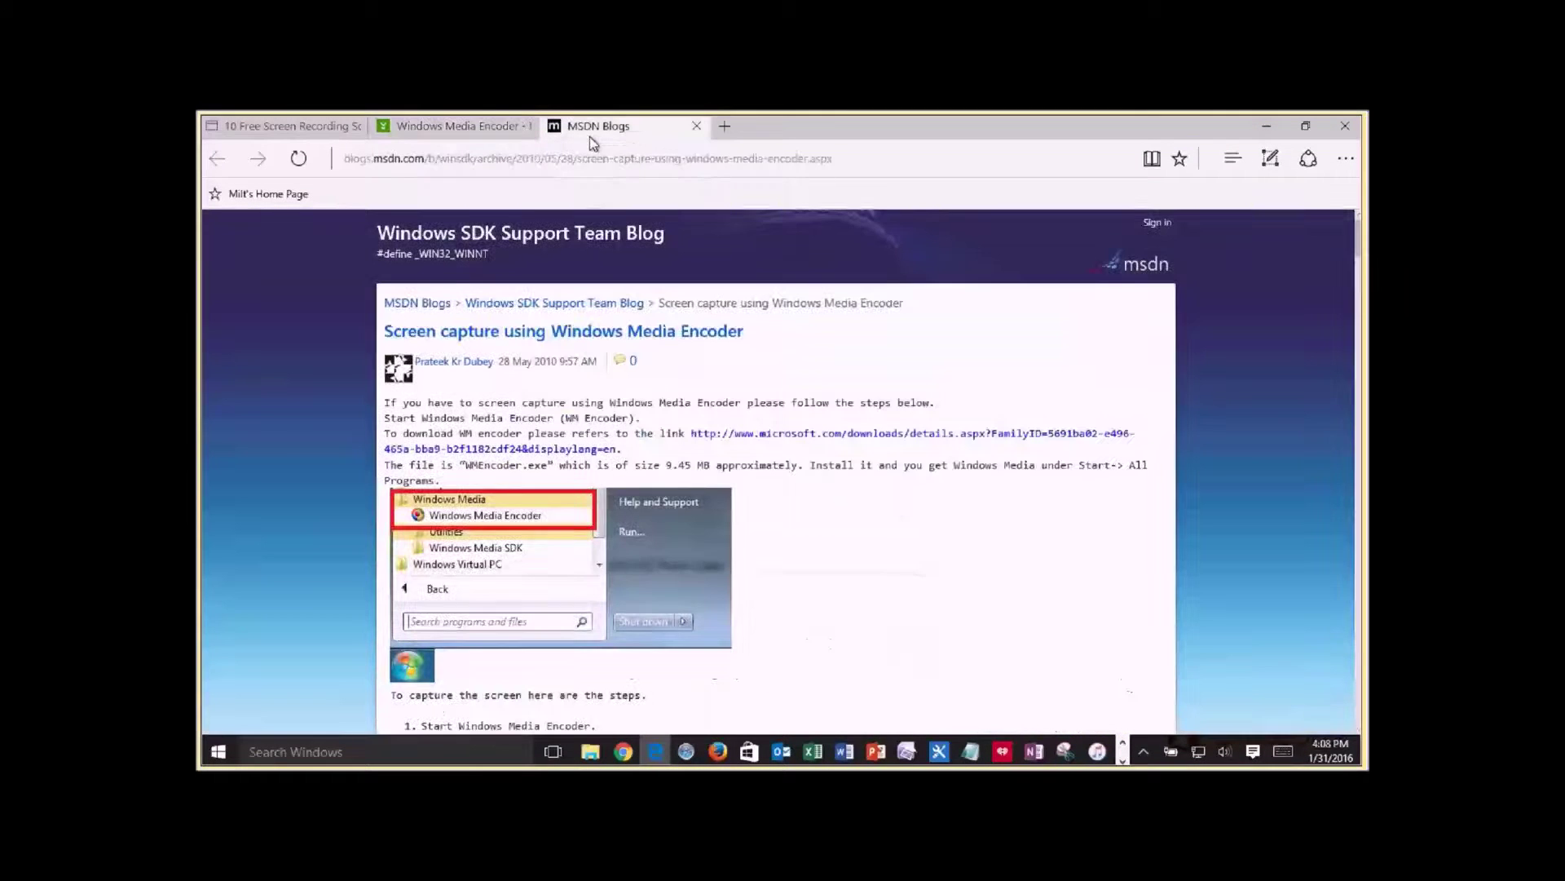
key("alt+Tab")
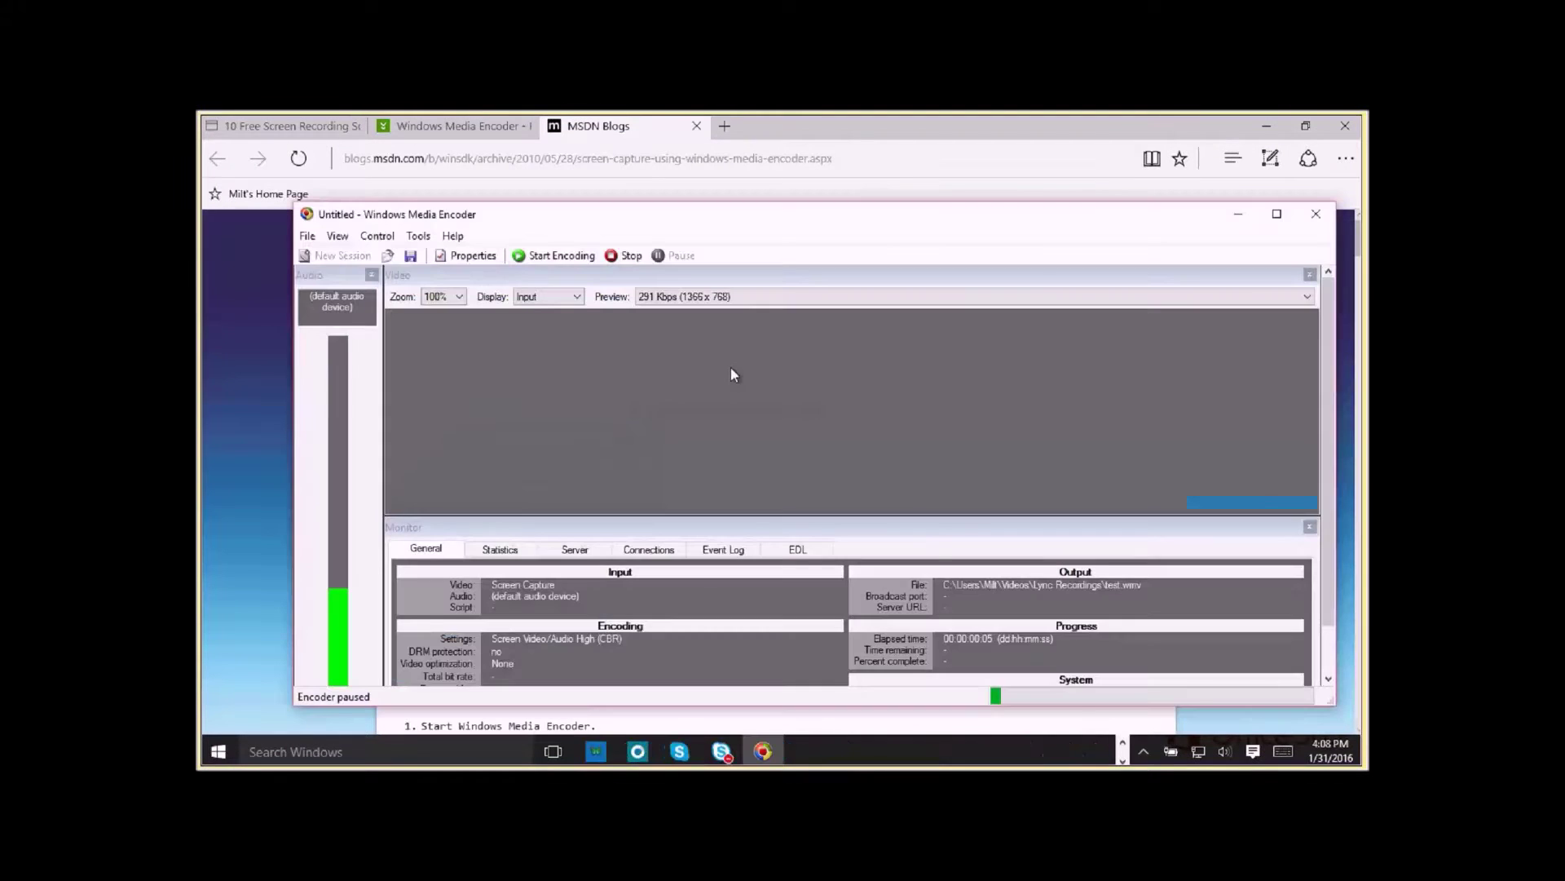
left_click(624, 257)
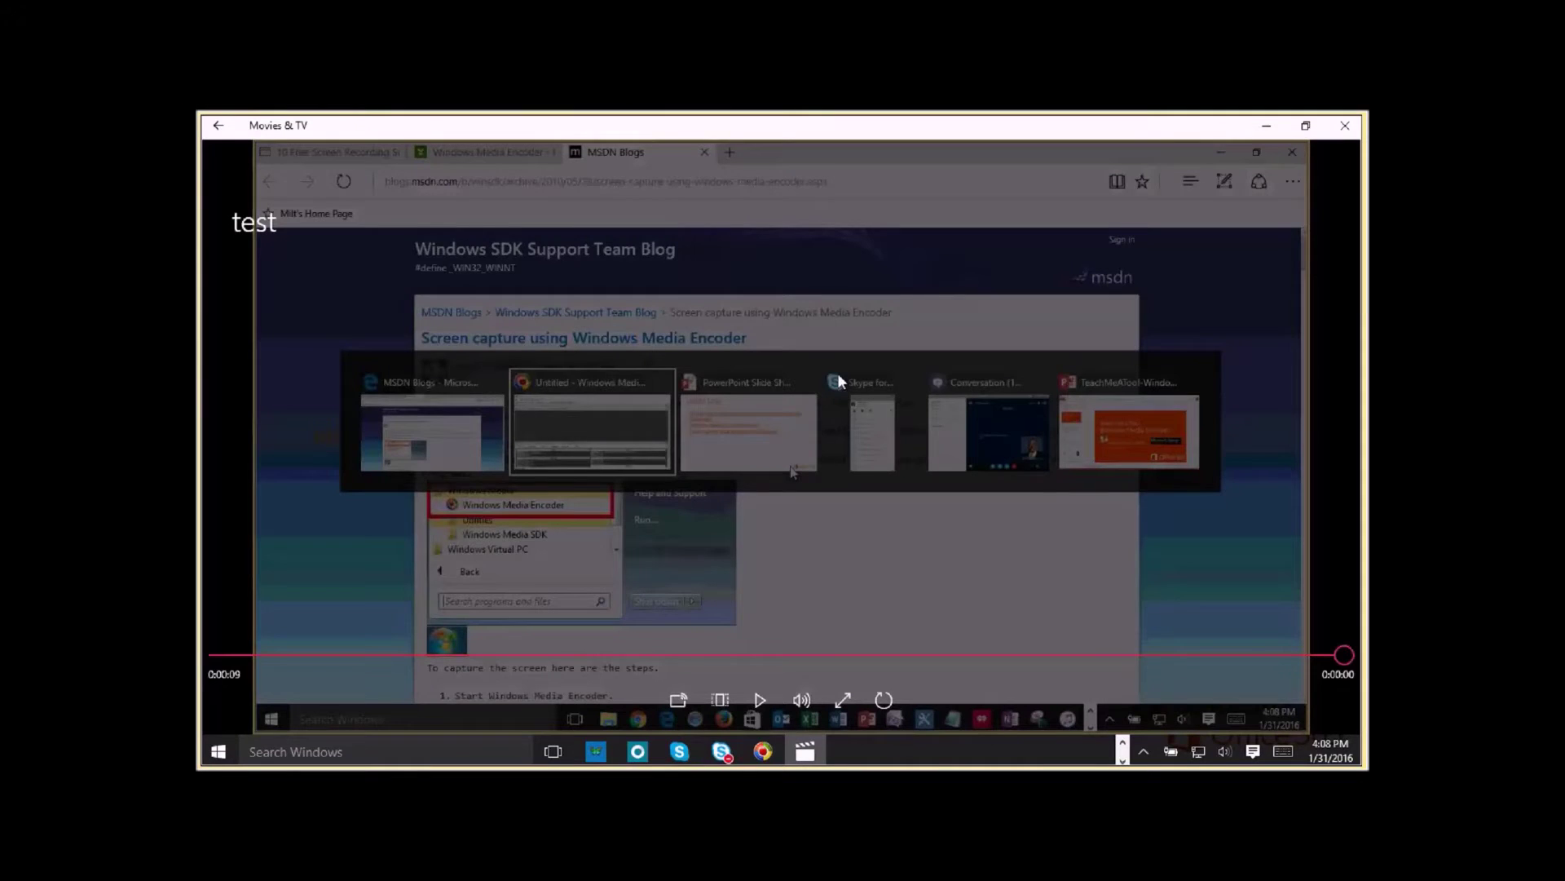
Switch between open windows toward the browser after playing test.wmv
key("alt+Tab")
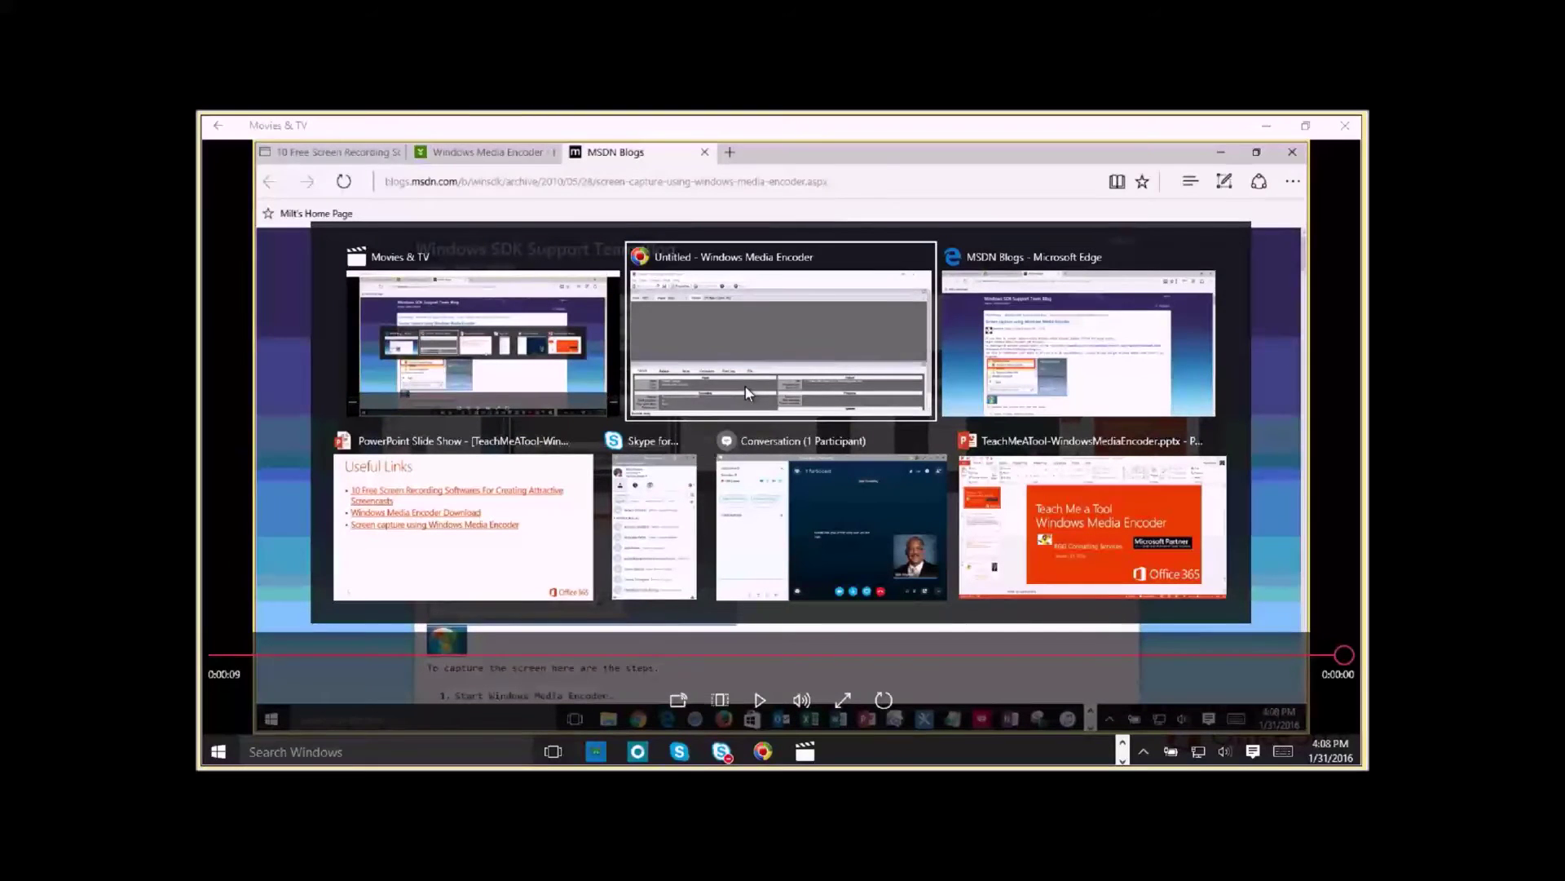
key("alt+Tab")
key("alt+Tab")
key("alt+Tab")
key("alt+Tab")
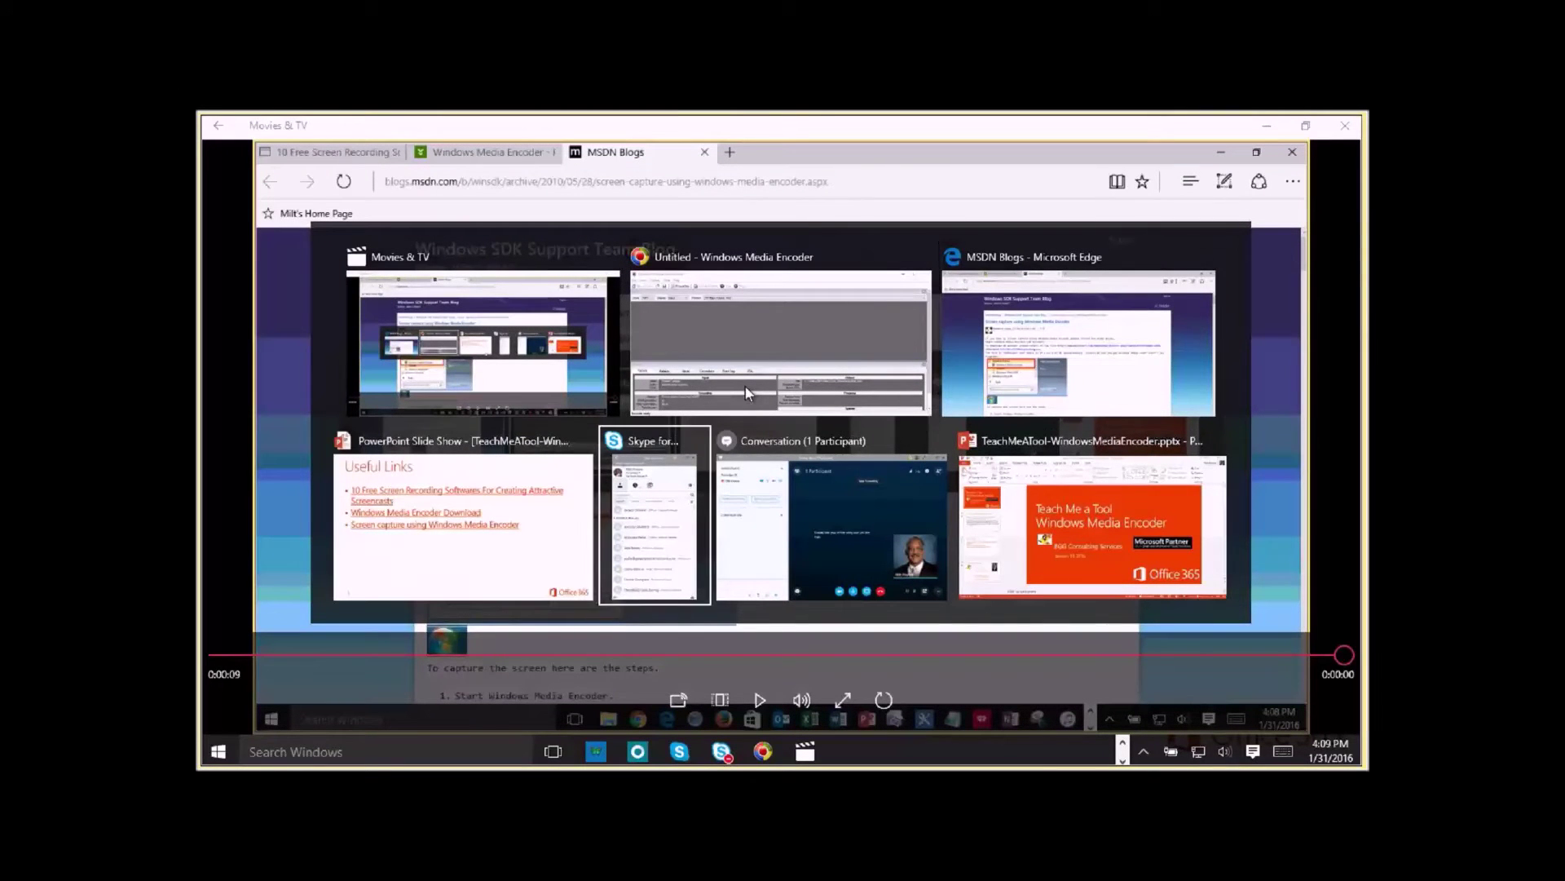